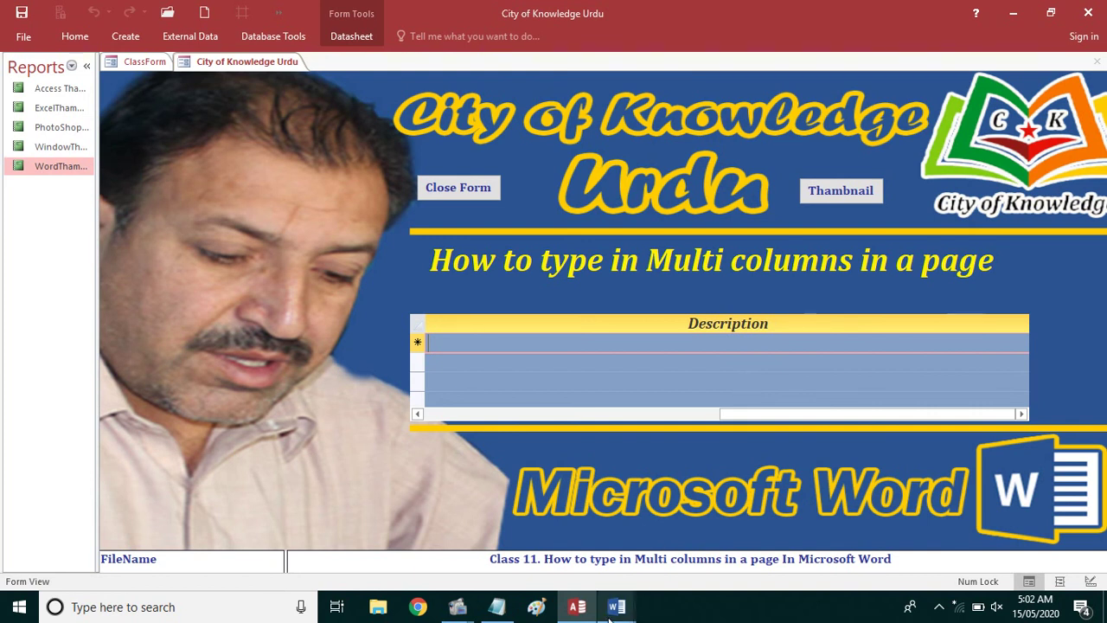
- Switch from Access to the blank Document1 Word window from the taskbar
mouse_move(616, 606)
left_click(565, 560)
type("I a")
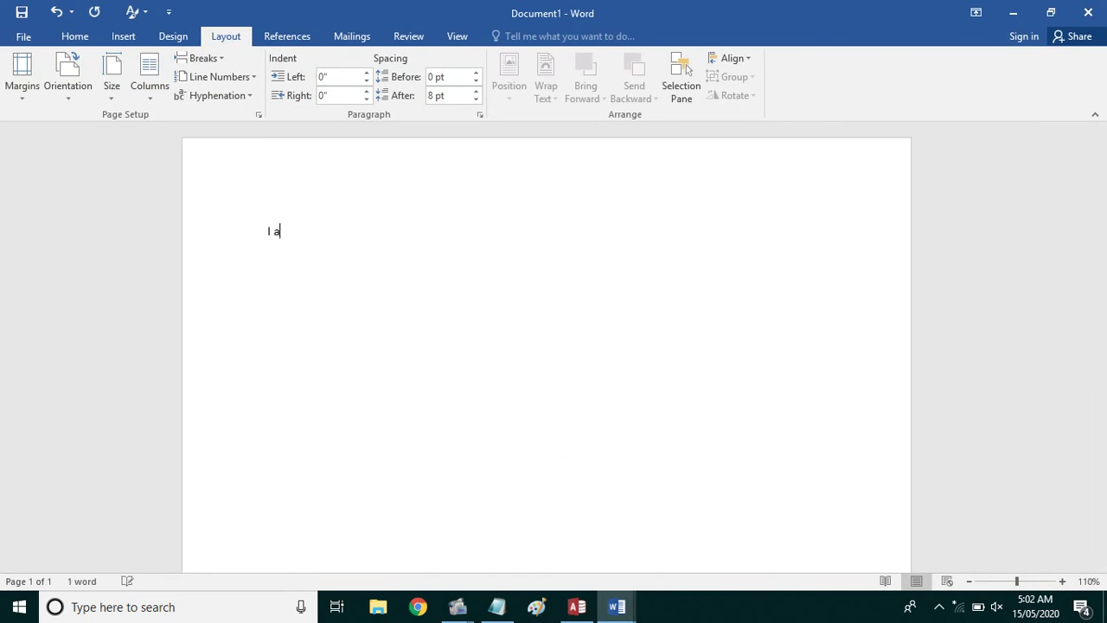
- Type 'I am working in a single column now I want t0 type', correcting typos
type("m working")
type(" in a single ")
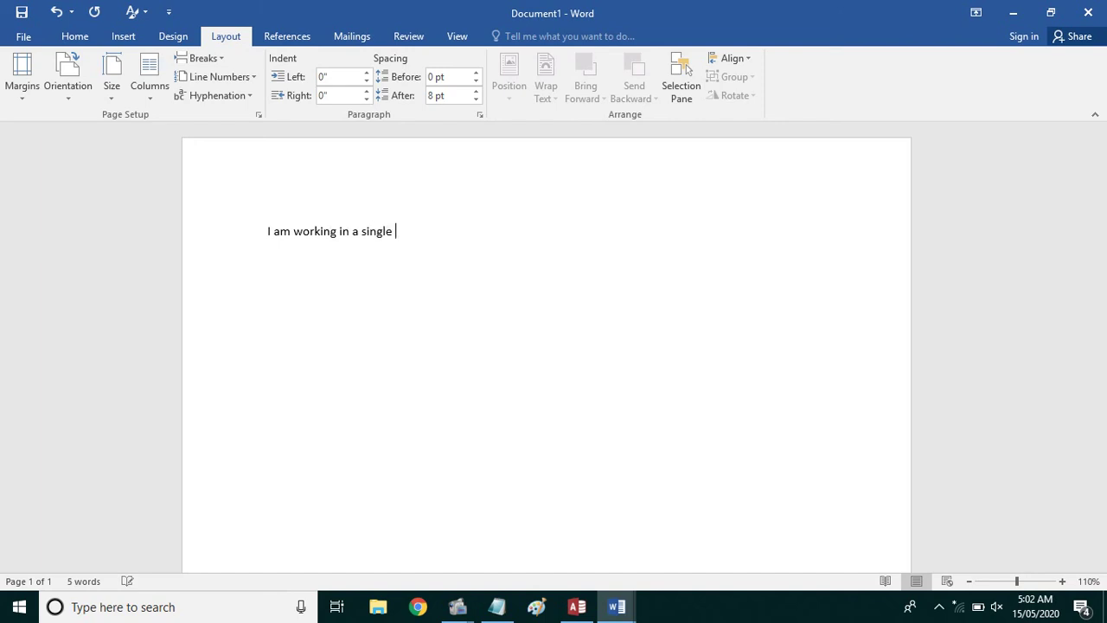
type("column")
type("ow I wan ")
type("t to")
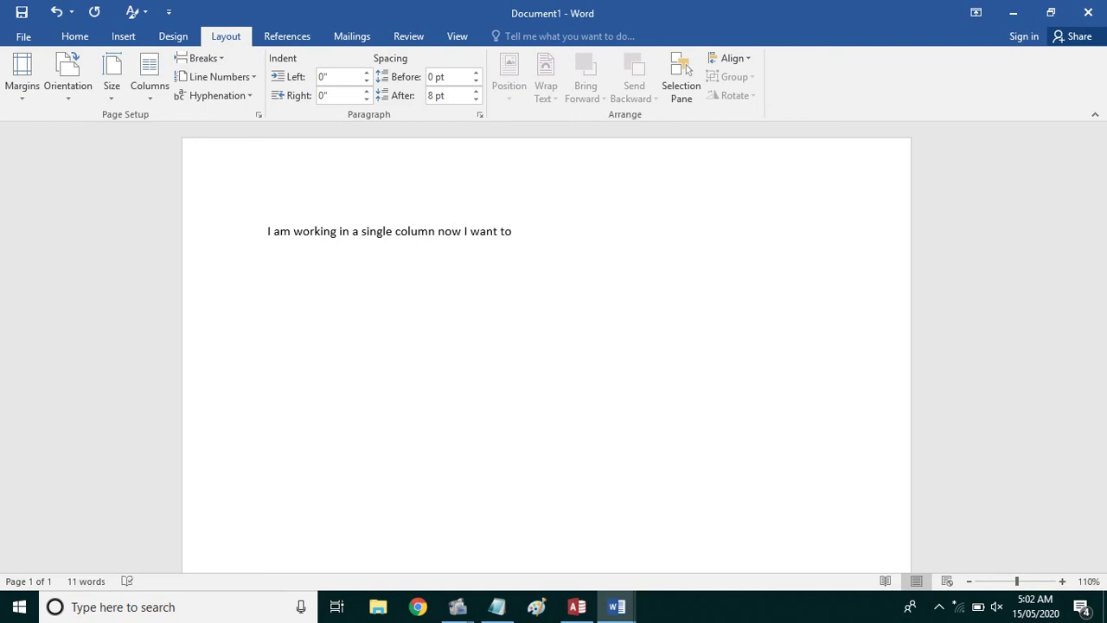
key("BackSpace")
key("BackSpace")
key("BackSpace")
type("ty")
type("pe")
key("BackSpace")
key("BackSpace")
key("BackSpace")
key("BackSpace")
type("0 t")
type("ype")
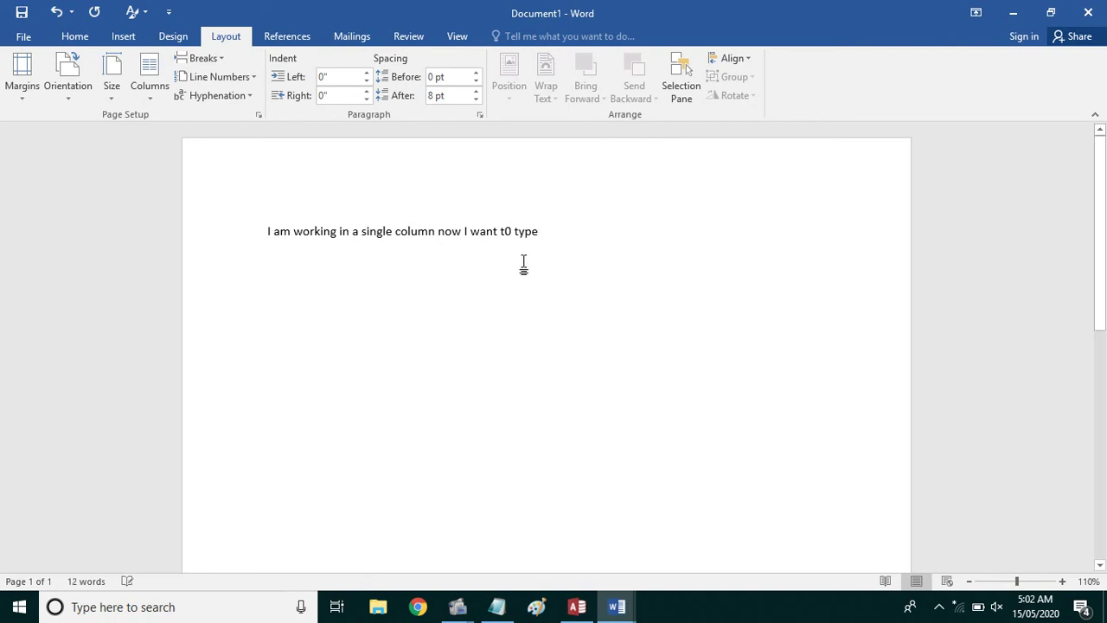
- Correct 't0' to 'to' and append 'multi column' to the end of the sentence
double_click(509, 230)
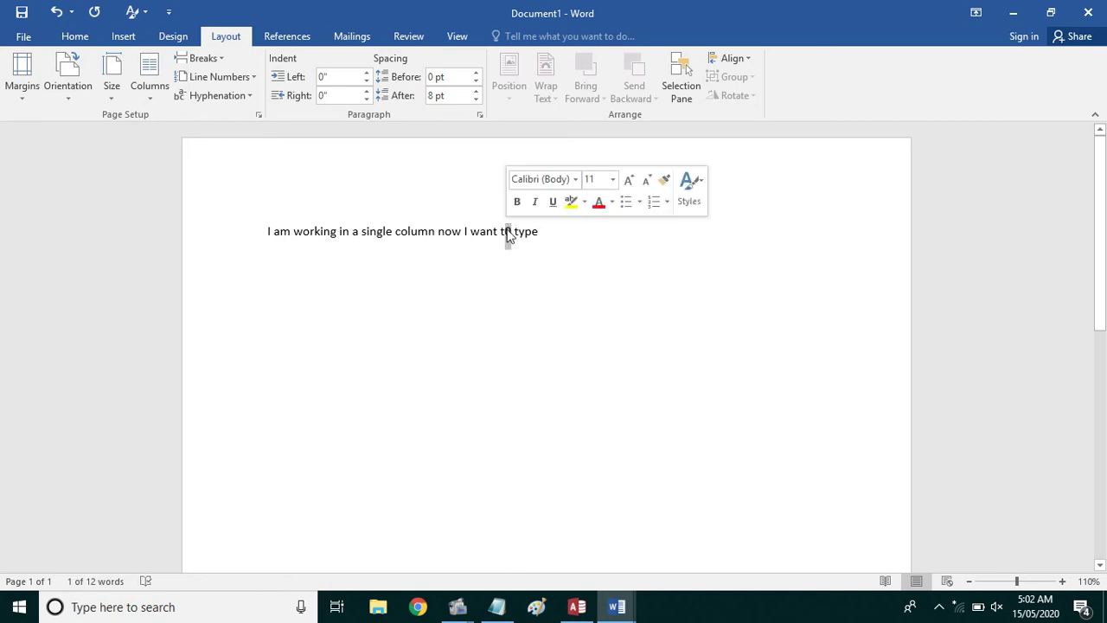
type("to")
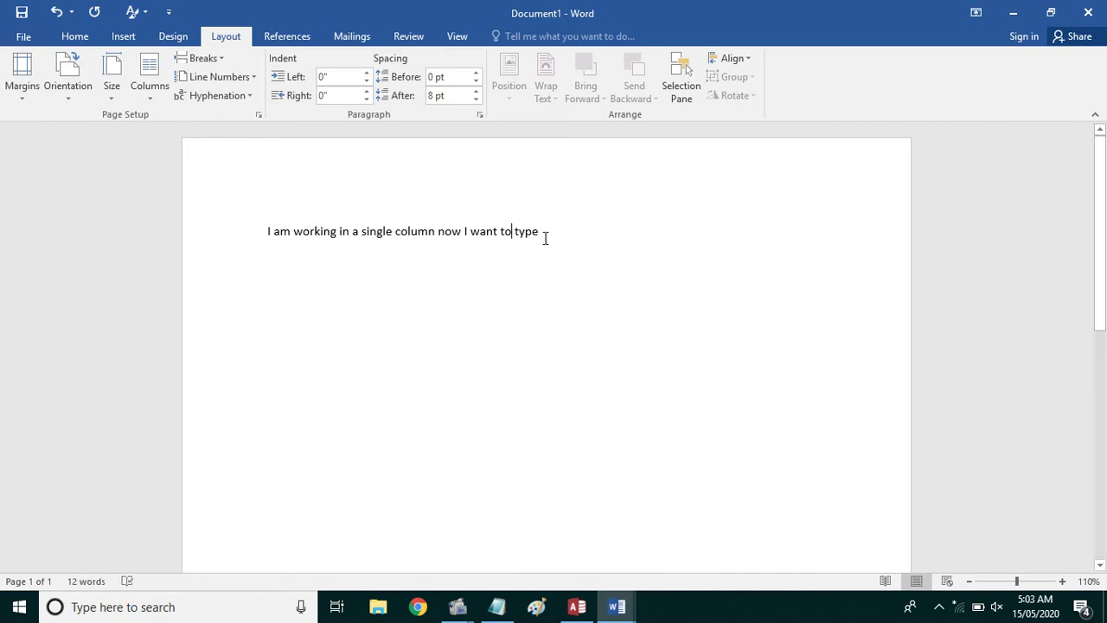
left_click_drag(545, 238, 416, 238)
left_click_drag(297, 232, 268, 234)
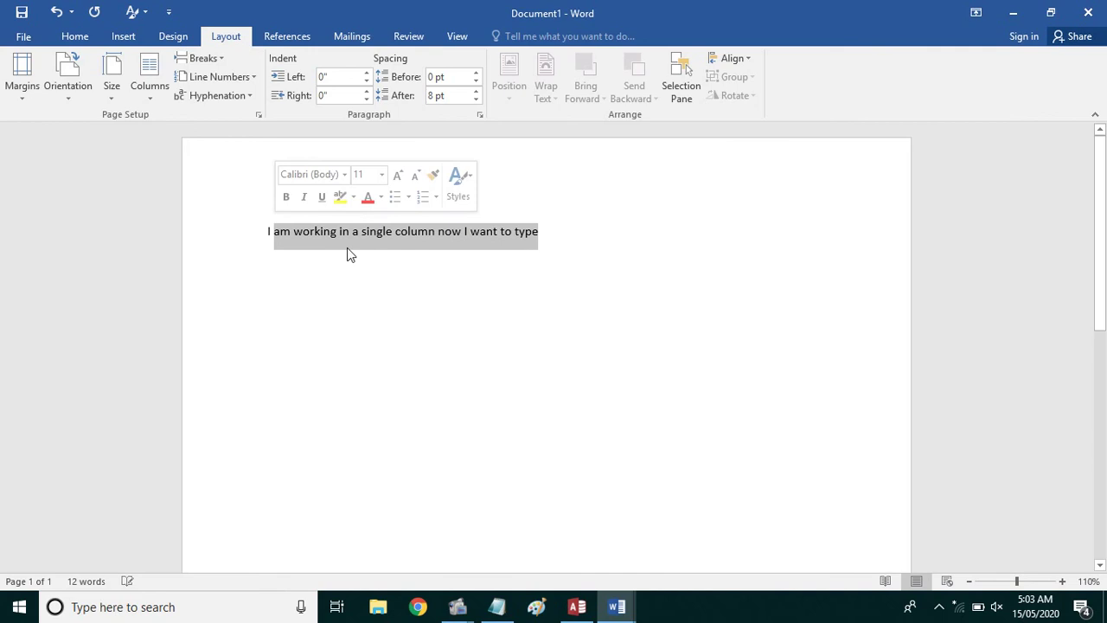
left_click(550, 235)
type(";")
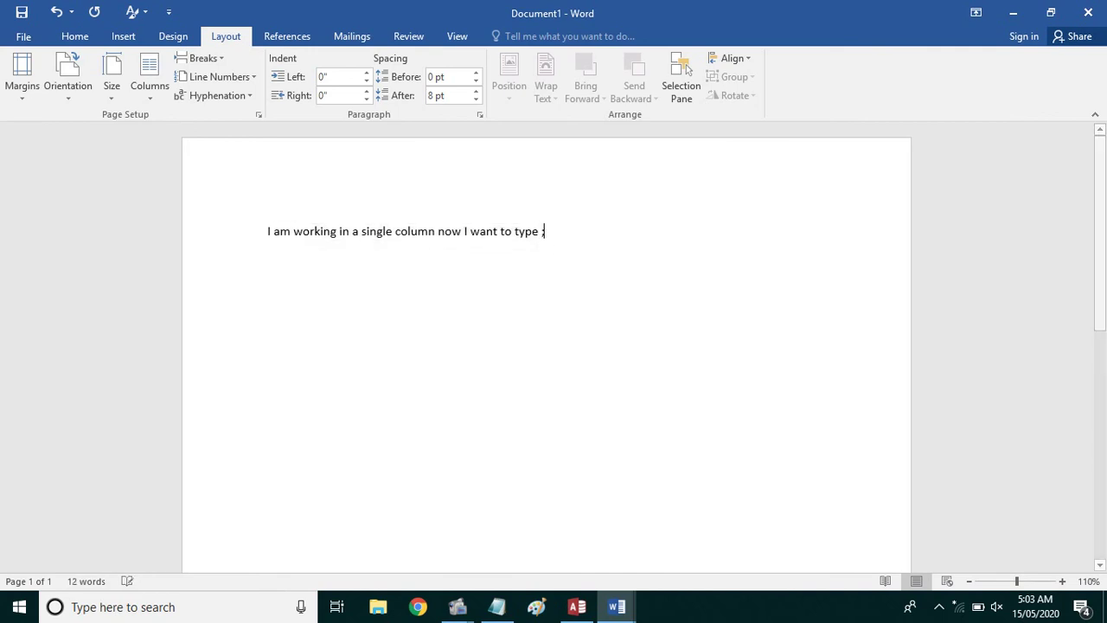
type("multi")
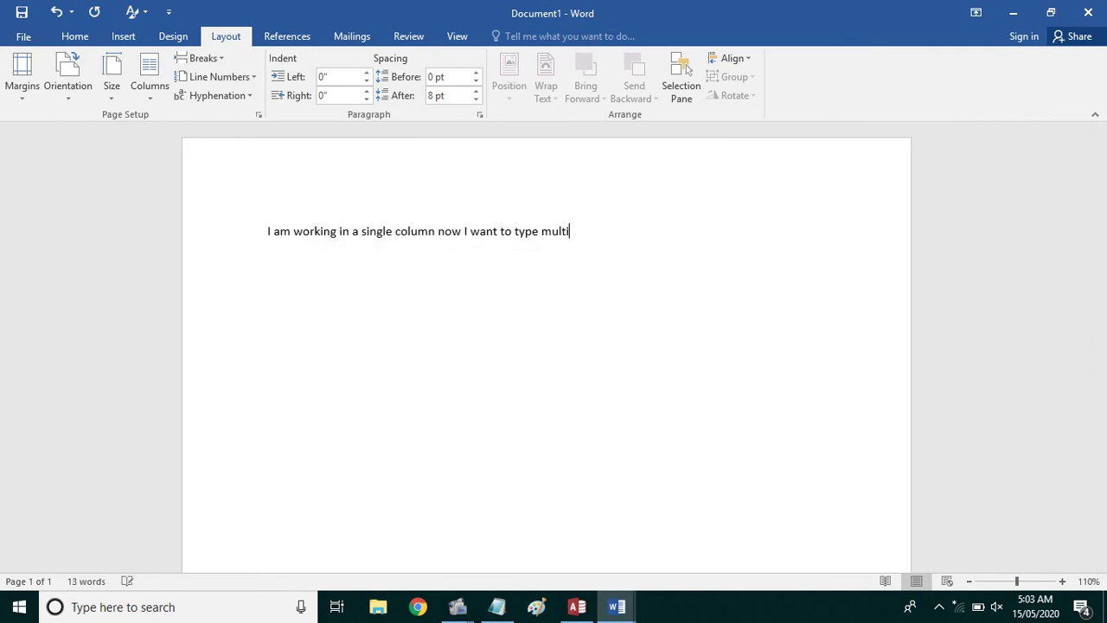
type(" columns")
- Copy the sentence and paste it three more times below itself
left_click_drag(625, 226, 271, 235)
key("ctrl+c")
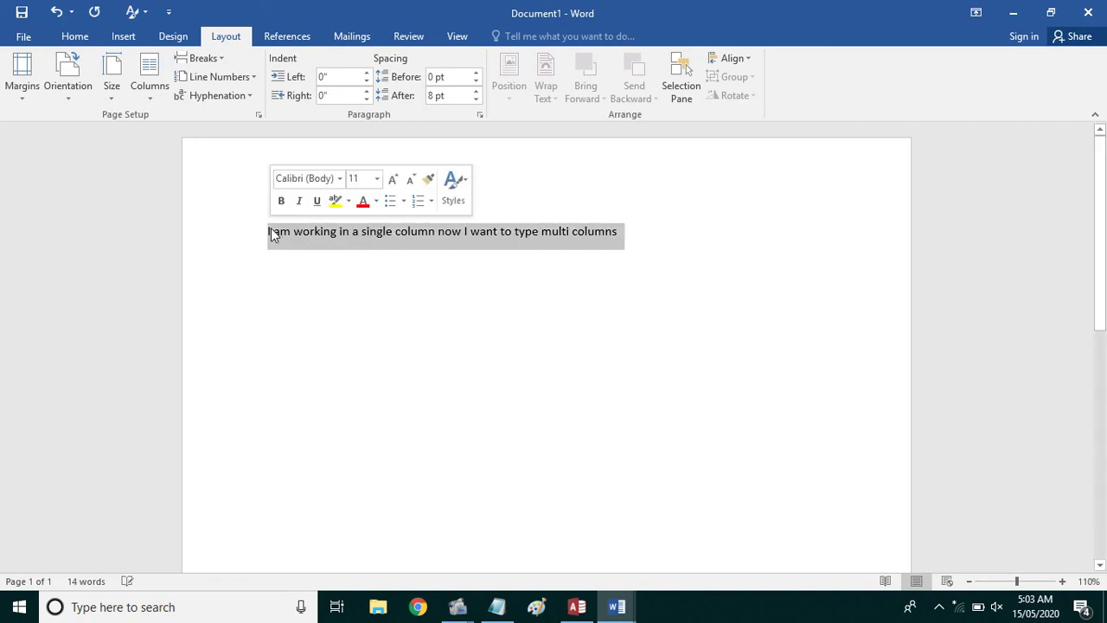
left_click(624, 240)
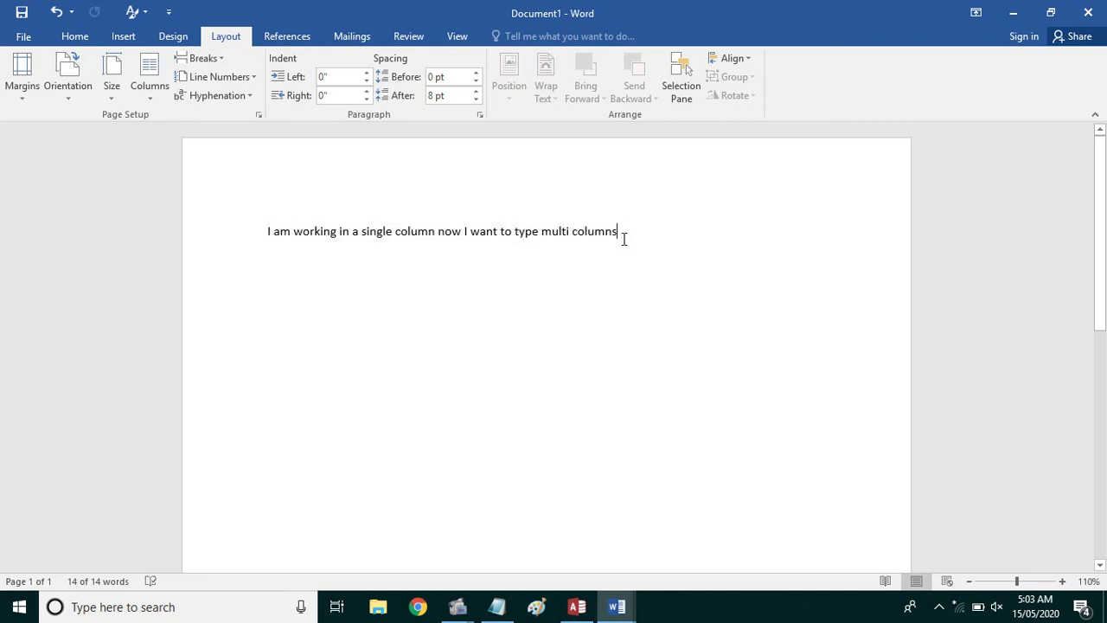
key("ctrl+v")
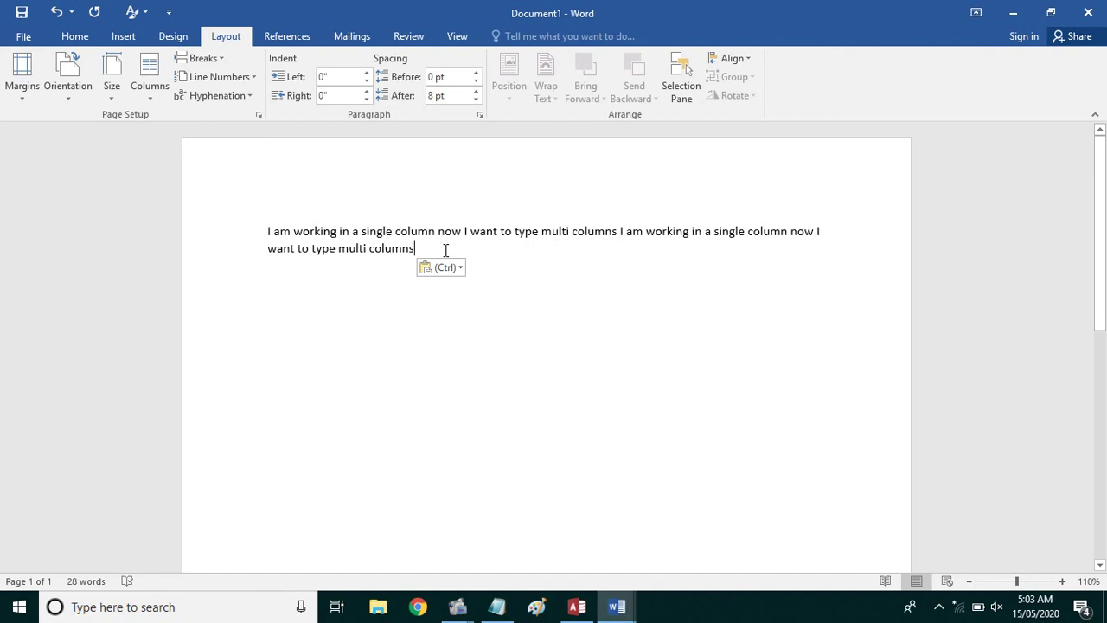
key("ctrl+v")
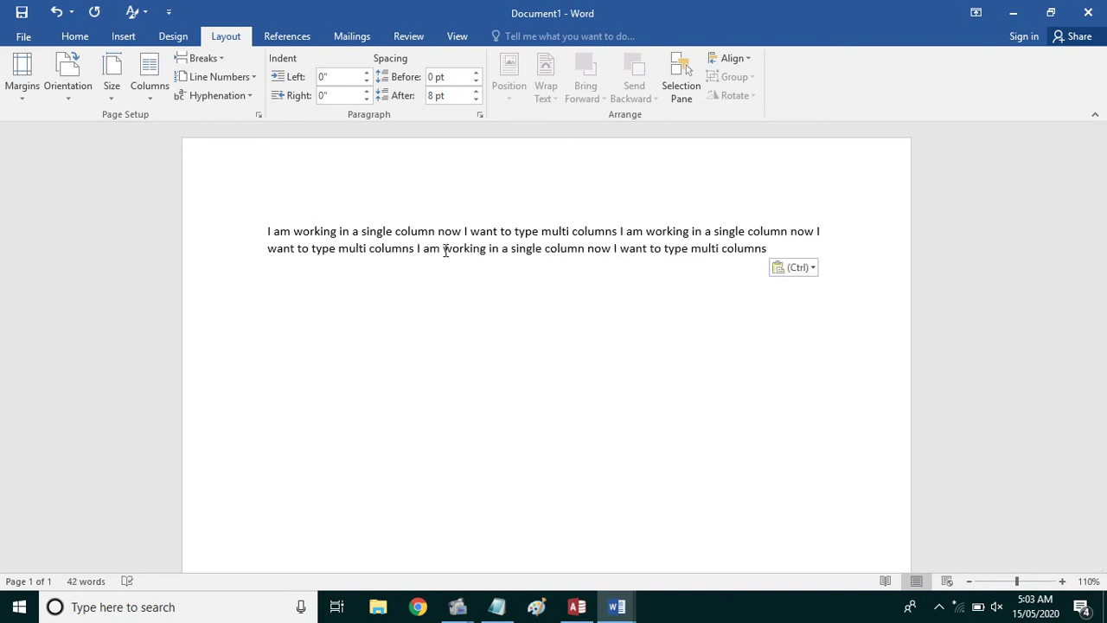
key("BackSpace")
key("ctrl+v")
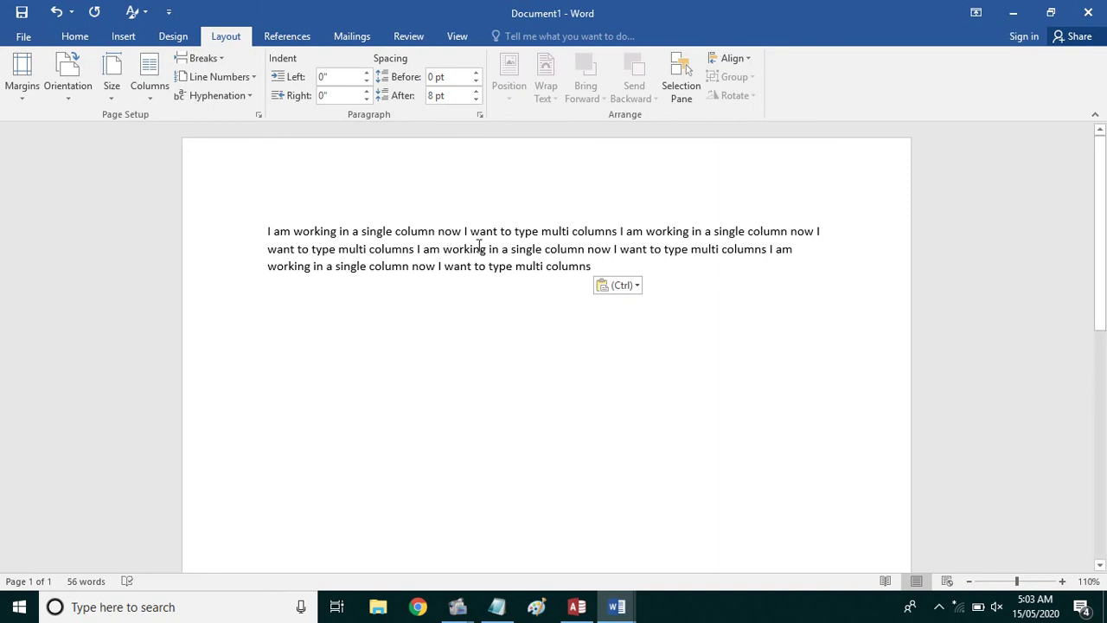
- Select all the repeated sentences and delete them
left_click(603, 271)
left_click_drag(600, 266, 266, 229)
key("ctrl+c")
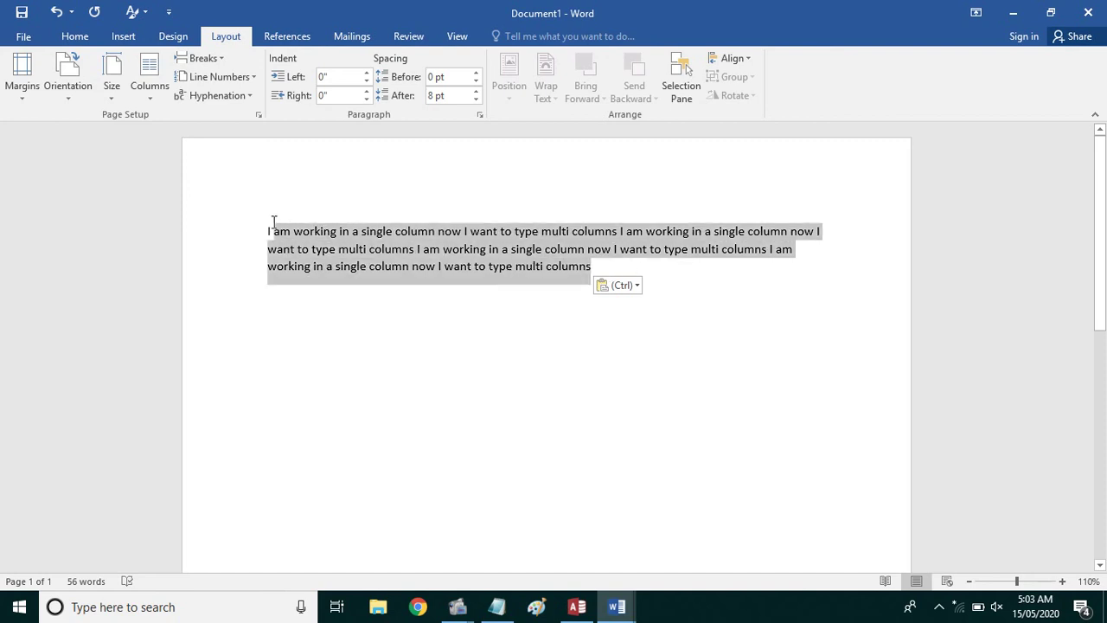
key("Delete")
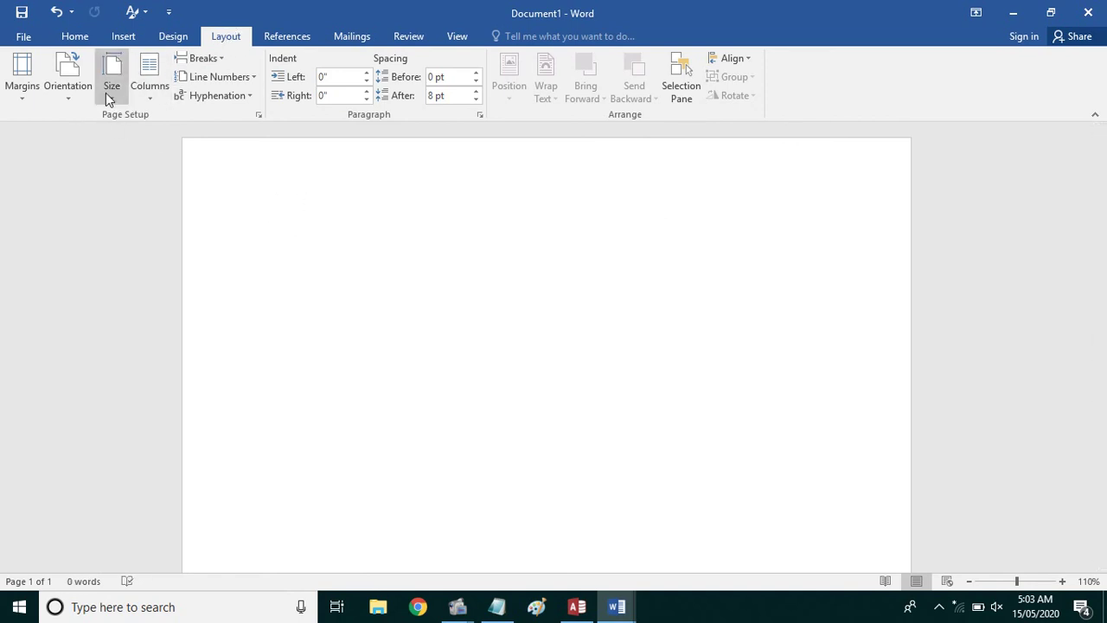
- Set the page to Two columns and turn on the Ruler
left_click(155, 97)
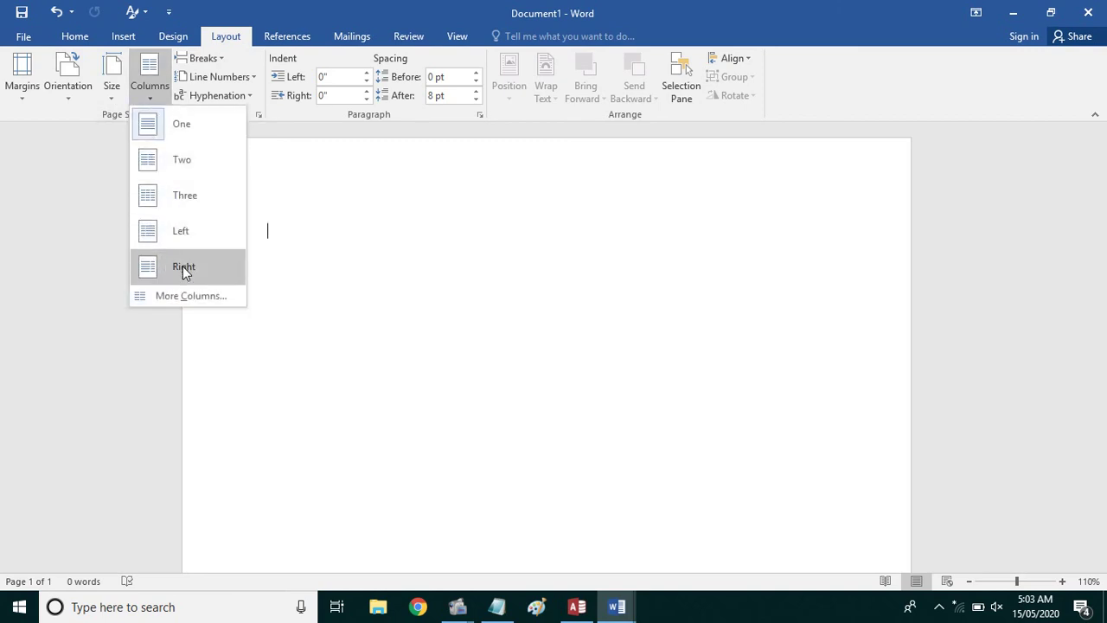
left_click(158, 166)
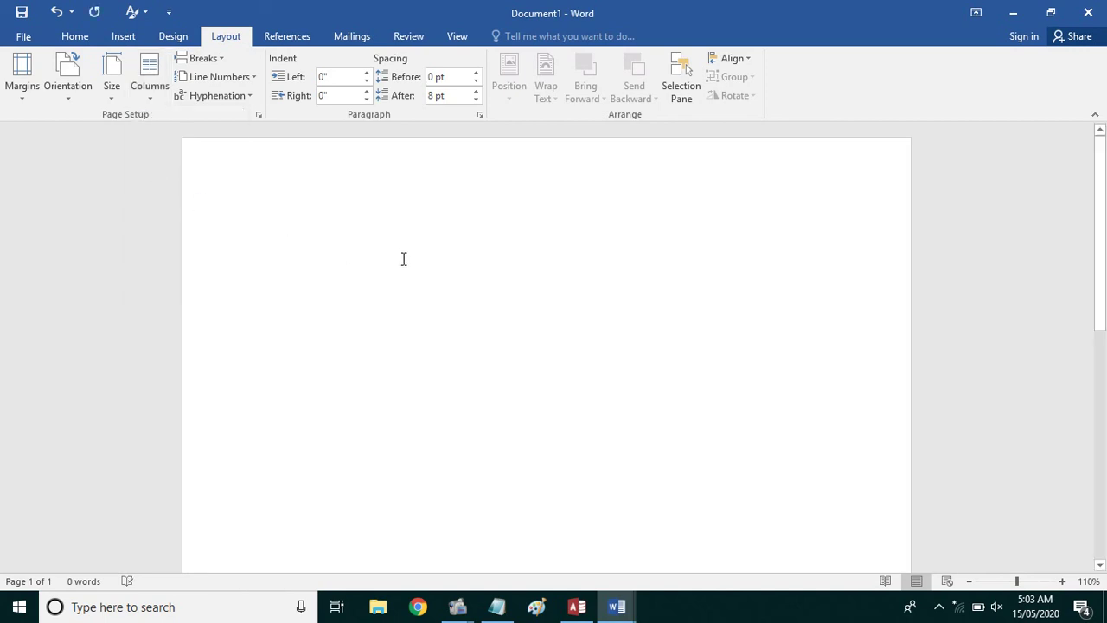
left_click(454, 38)
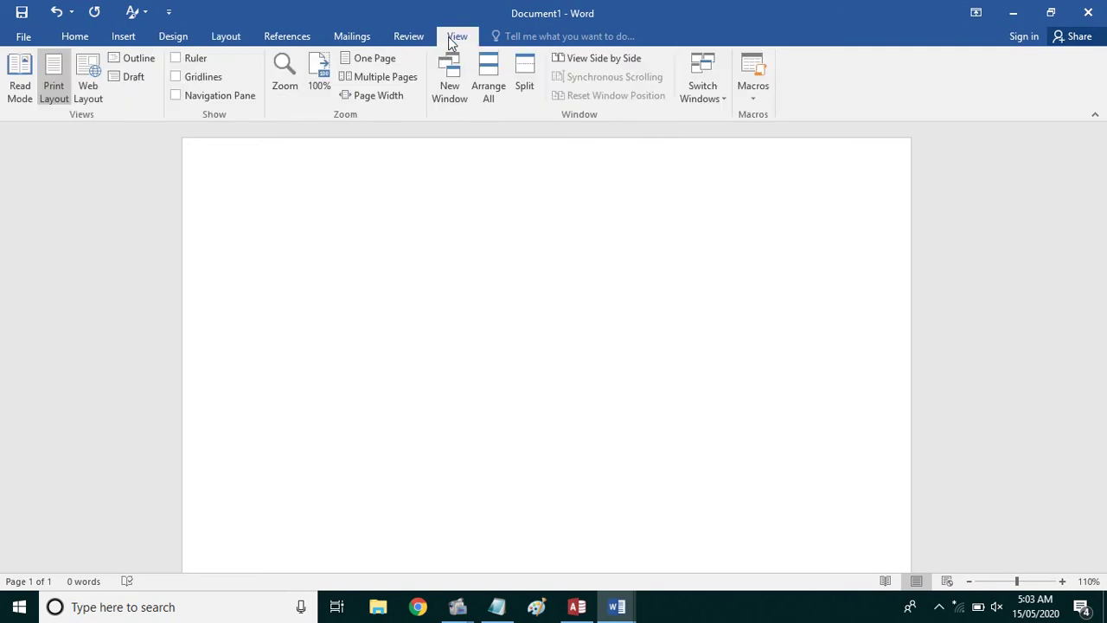
left_click(191, 61)
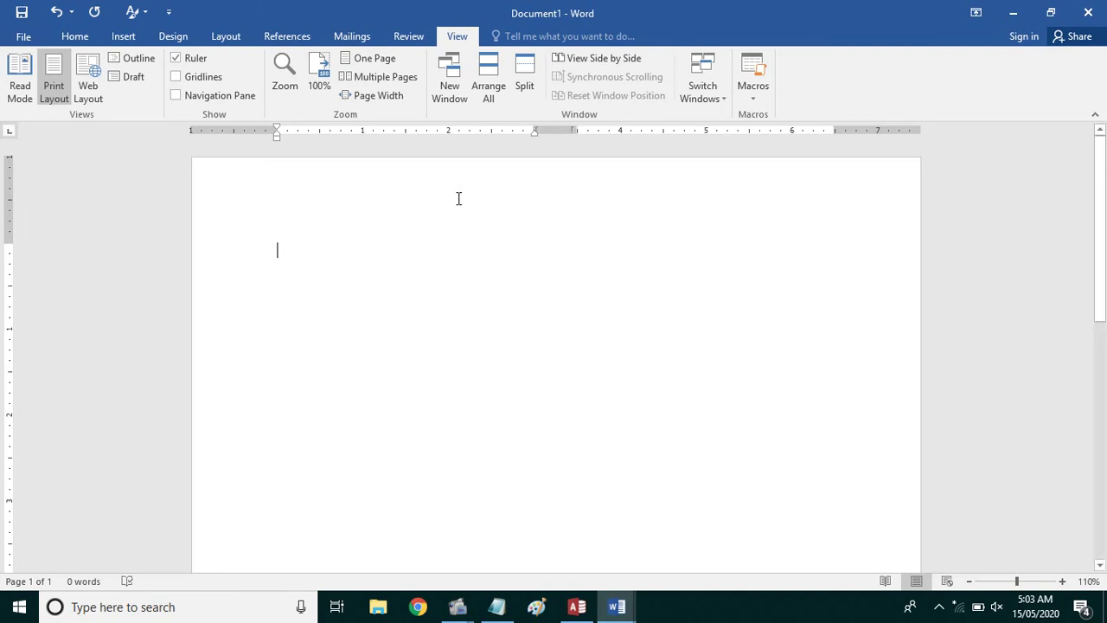
- Paste the sentence three times to check the column flow, then delete all text
key("ctrl+v")
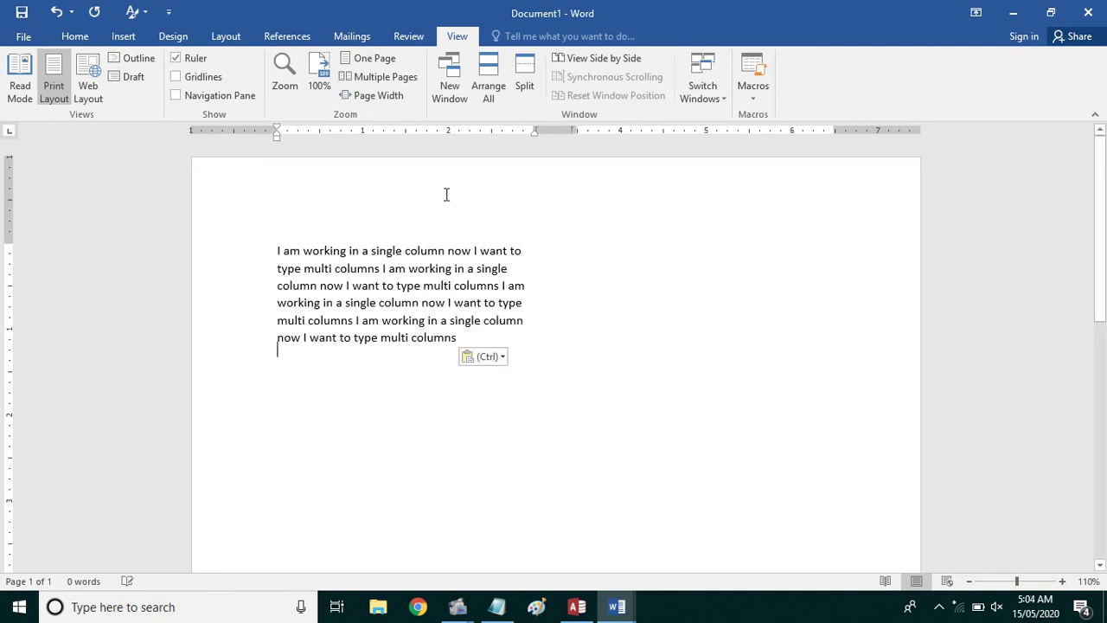
key("ctrl+v")
key("ctrl+v")
key("ctrl+v")
key("ctrl+v")
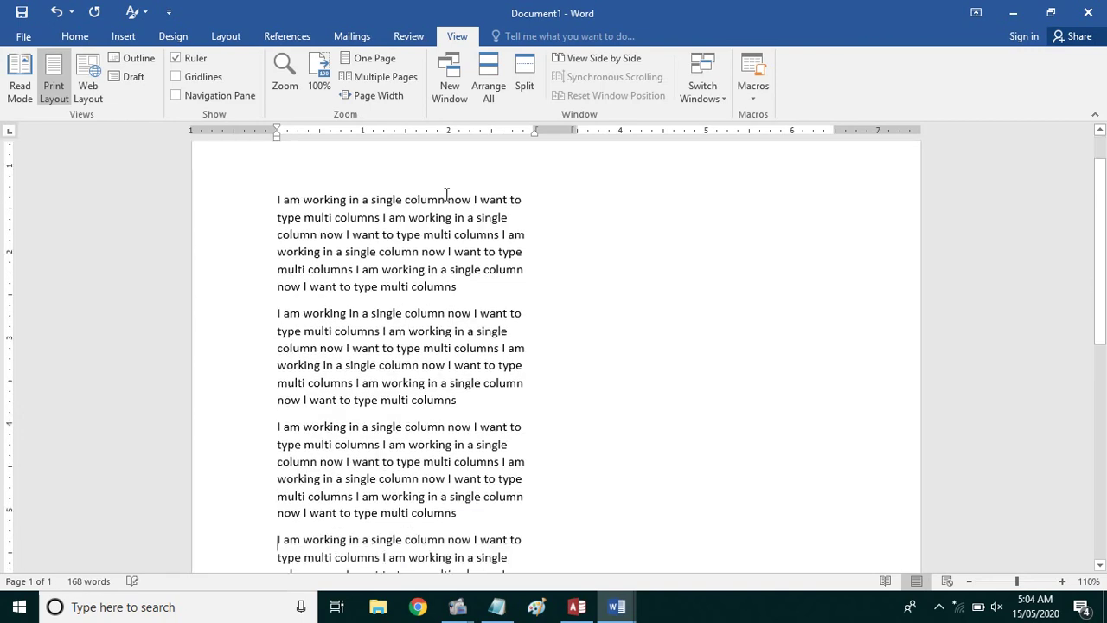
key("ctrl+v")
key("ctrl+v")
key("ctrl+v")
key("ctrl+v")
key("ctrl+v")
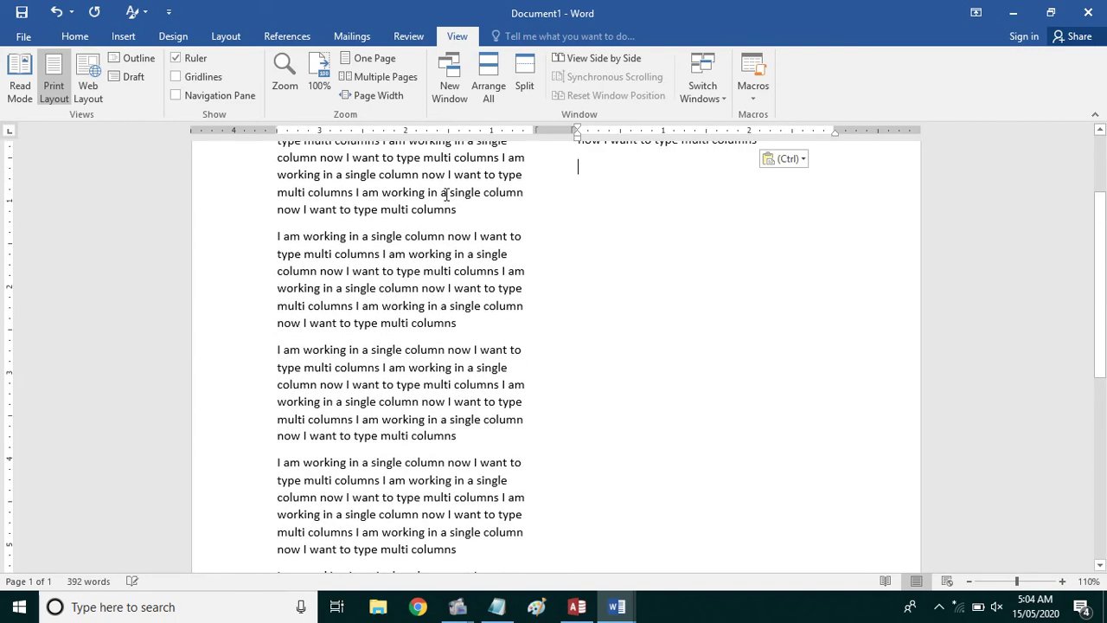
scroll(446, 195, "up", 3)
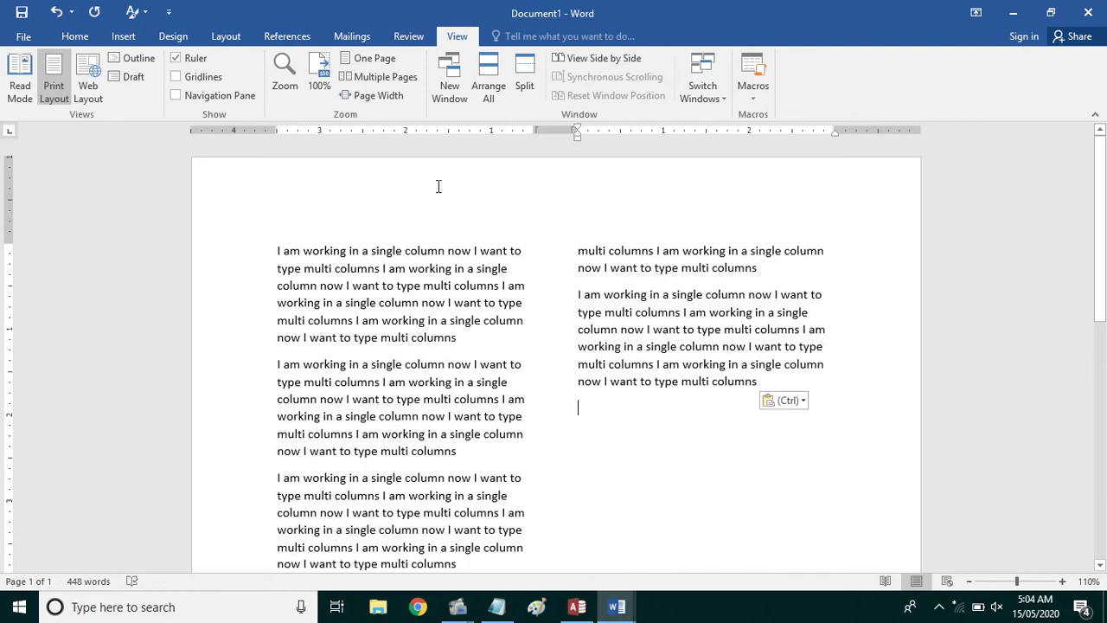
key("ctrl+a")
key("ctrl+c")
key("Delete")
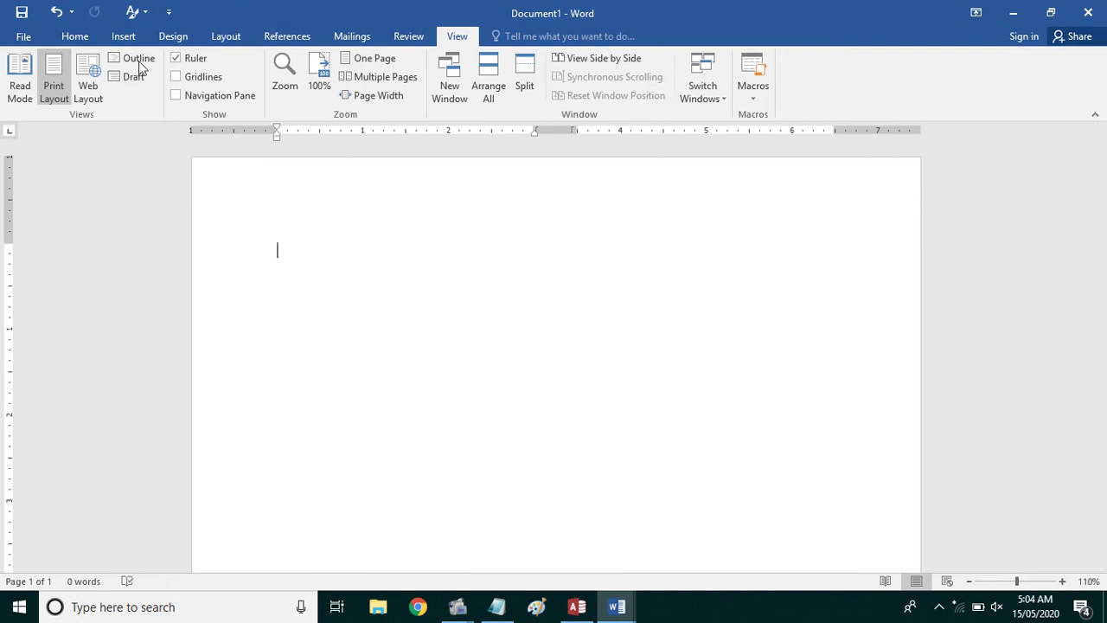
- Apply the Left column preset from Layout > Columns
left_click(226, 38)
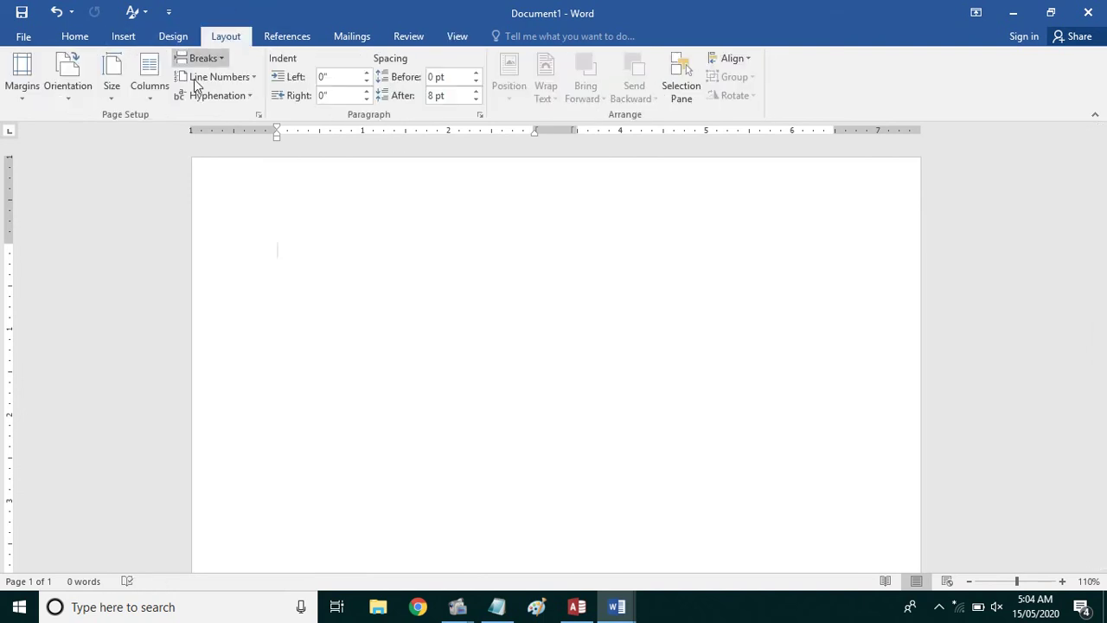
left_click(144, 95)
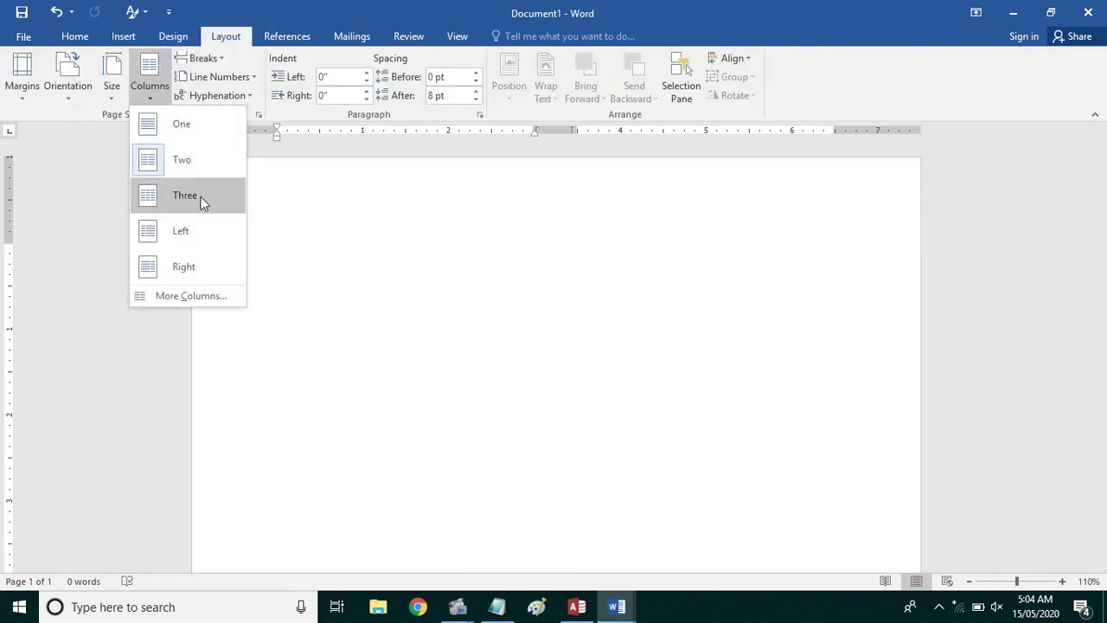
left_click(202, 230)
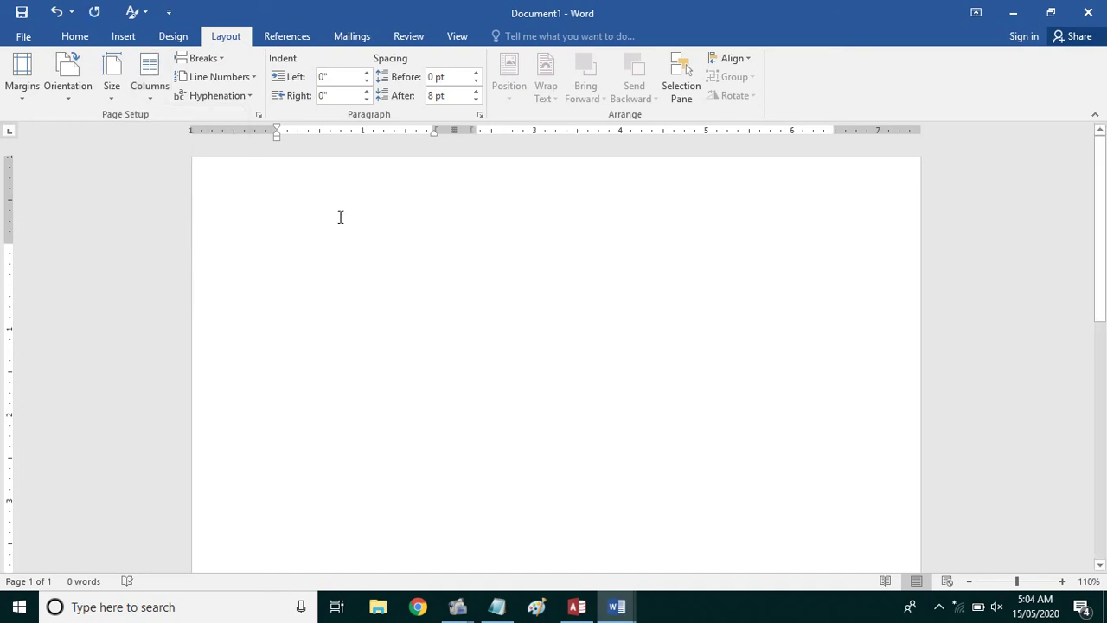
- Paste and undo, then type two short lines of placeholder test text
key("ctrl+v")
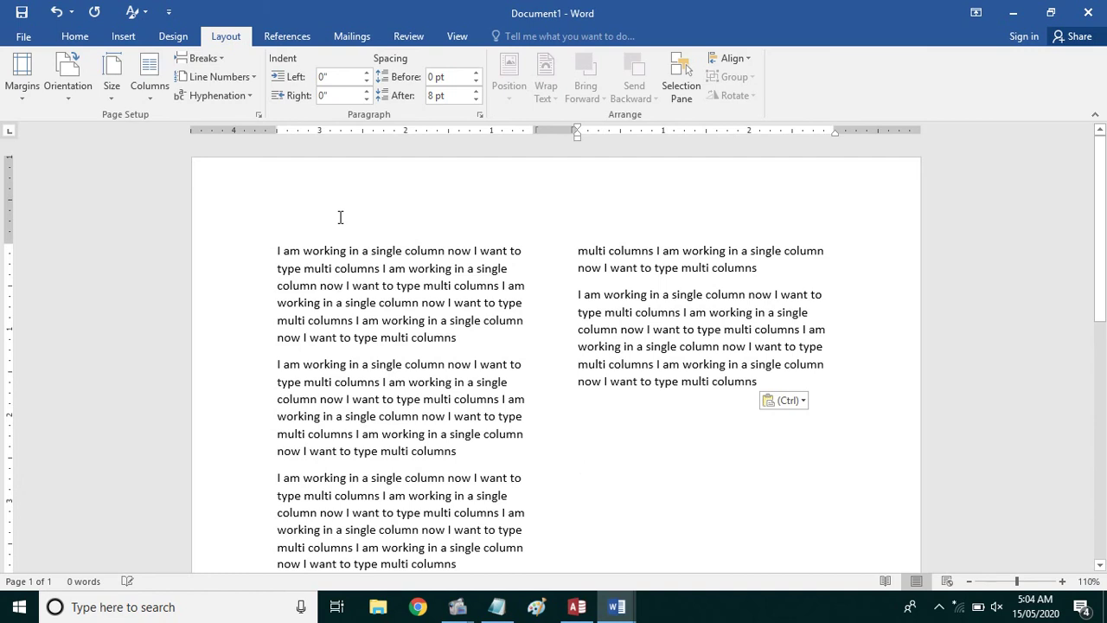
key("ctrl+z")
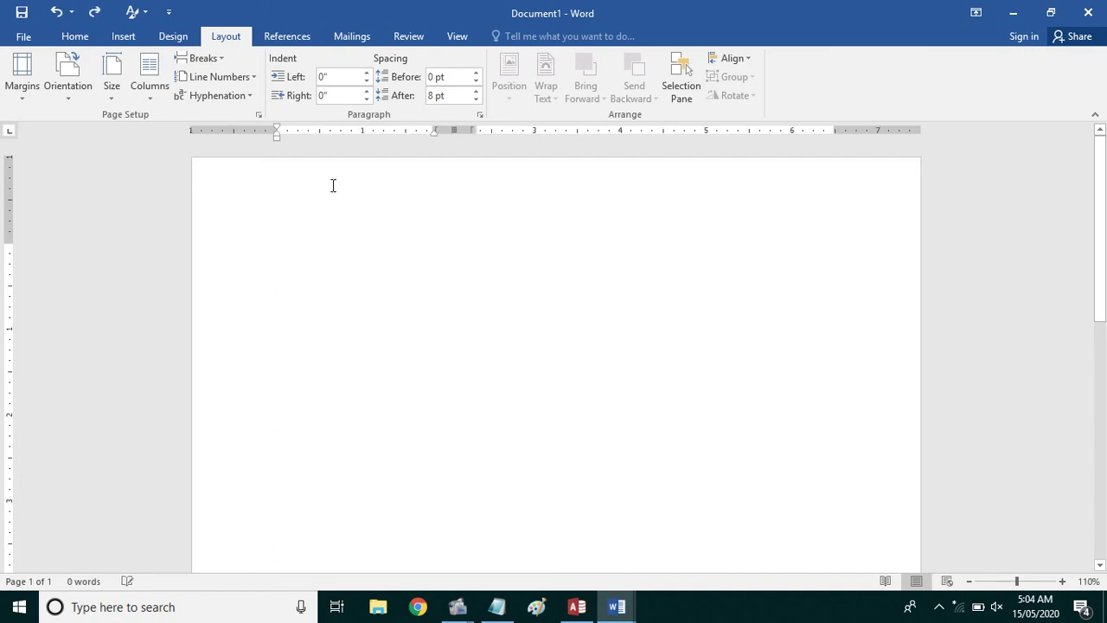
type("retrtebew ert re ")
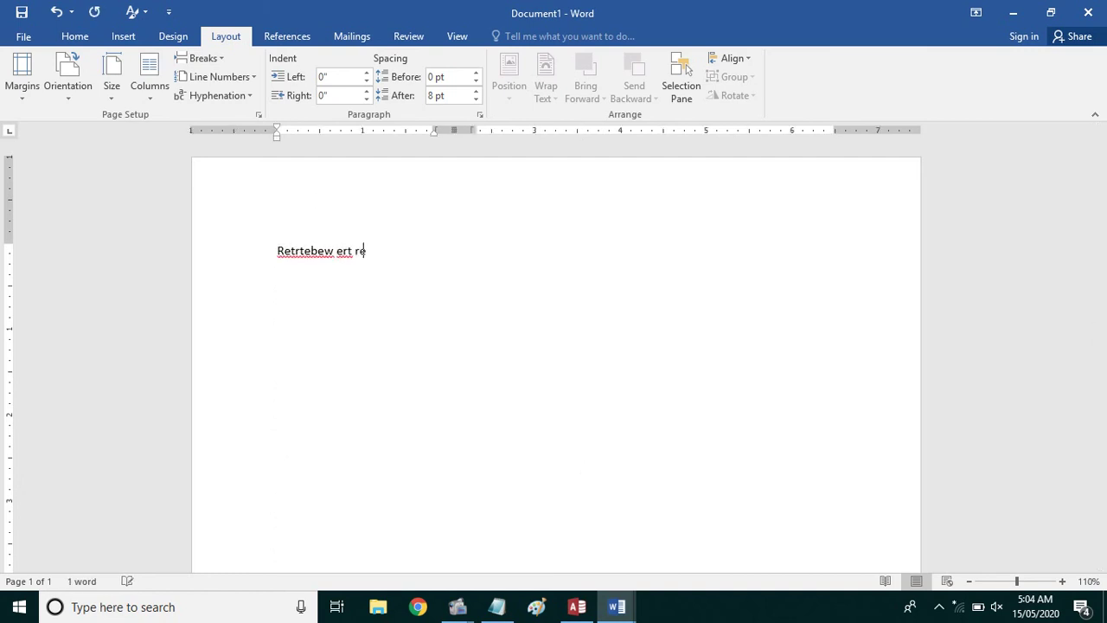
type("ewr ertr ert ert er ")
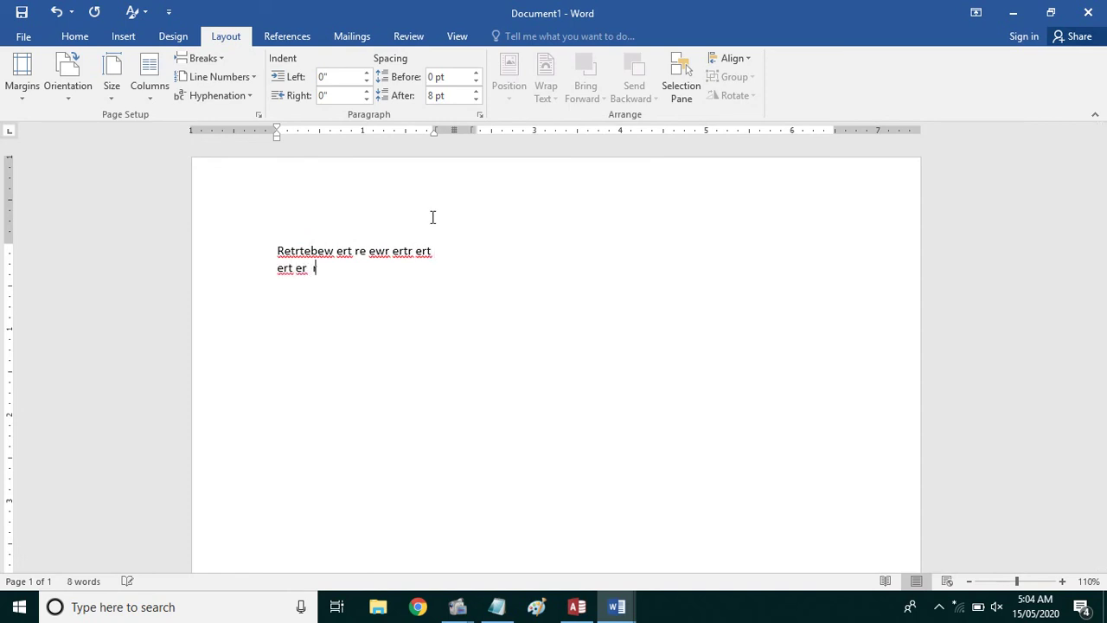
type(" rer")
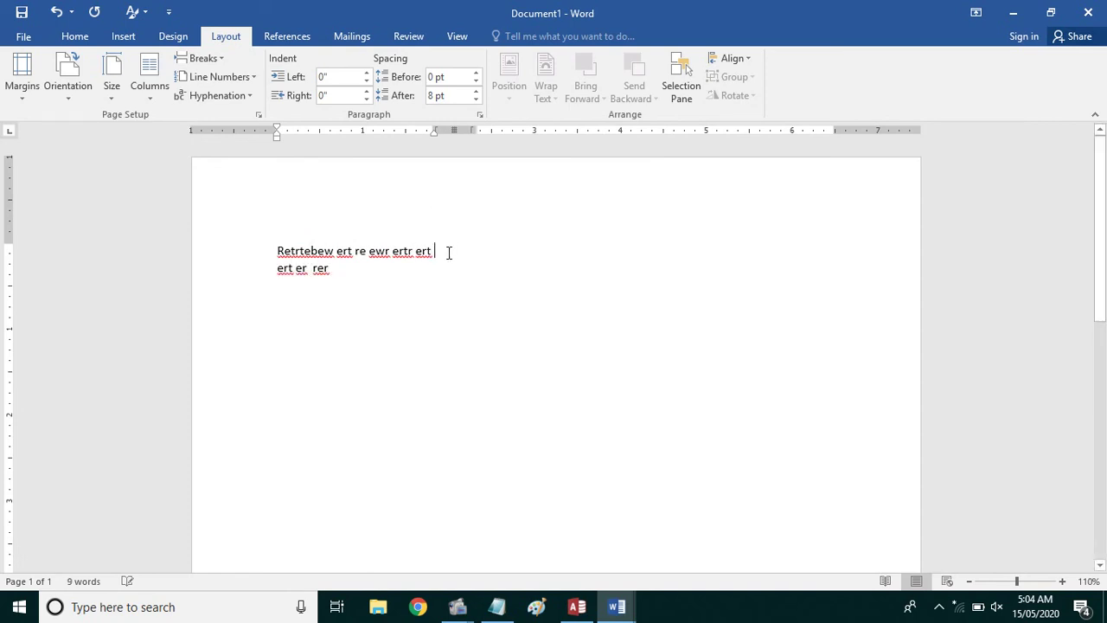
key("Home")
type("fdhj dsk")
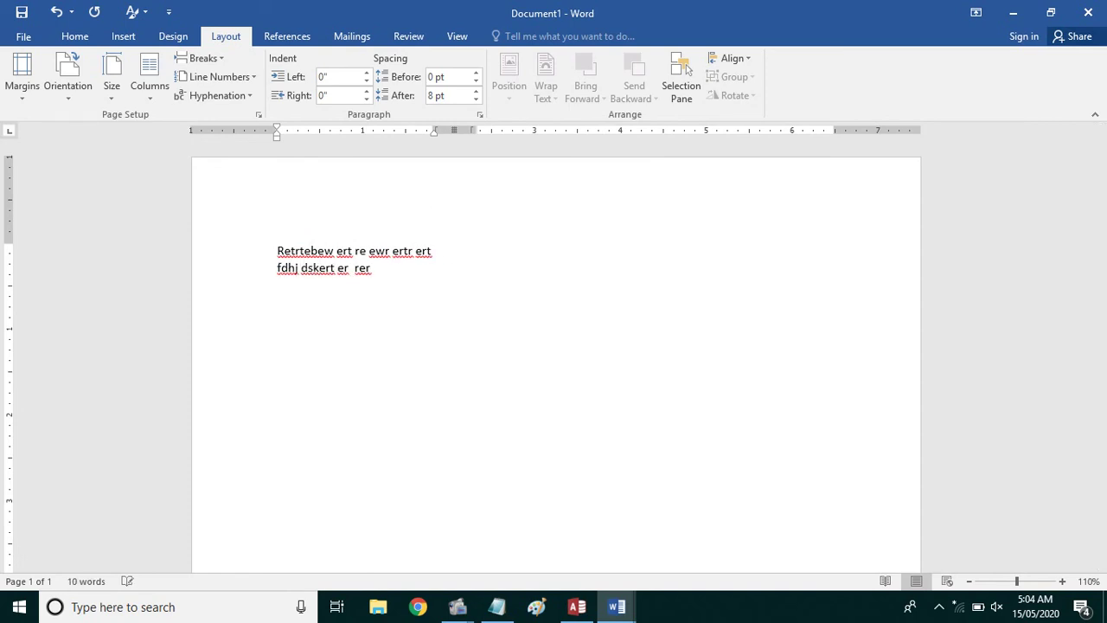
- Type a line of placeholder text in the right column, then select all the test text
left_click(383, 276)
key("Return")
scroll(556, 363, "down", 2)
double_click(478, 424)
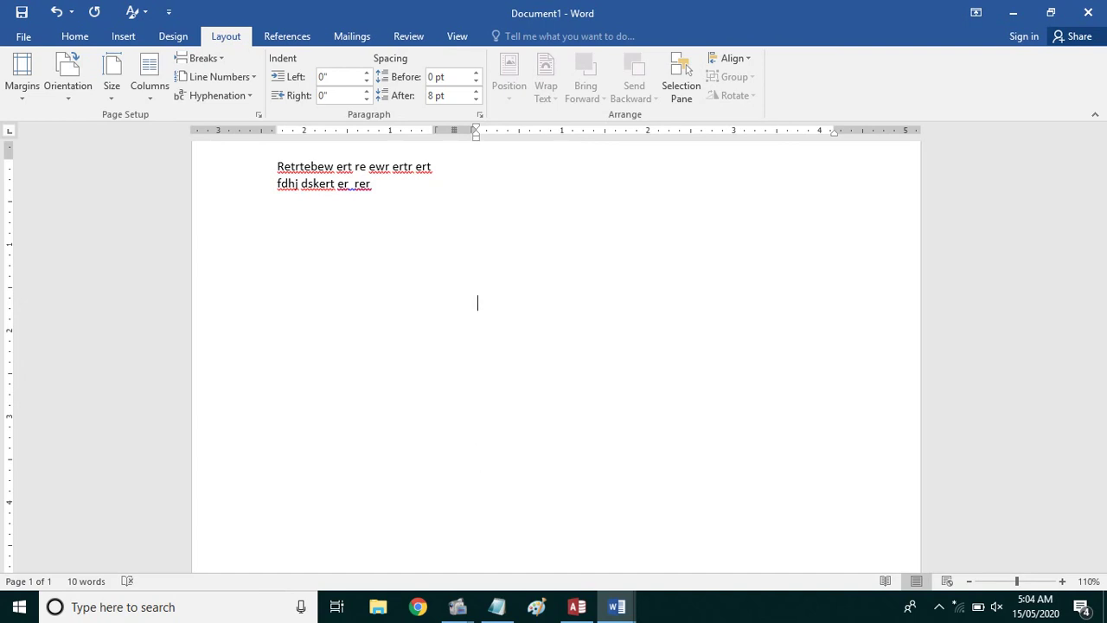
type("Sdfa dfjdslfj")
type("dslfkj sldfkj sldfj dsklfj dslhfdskjfh dskfjh dskj")
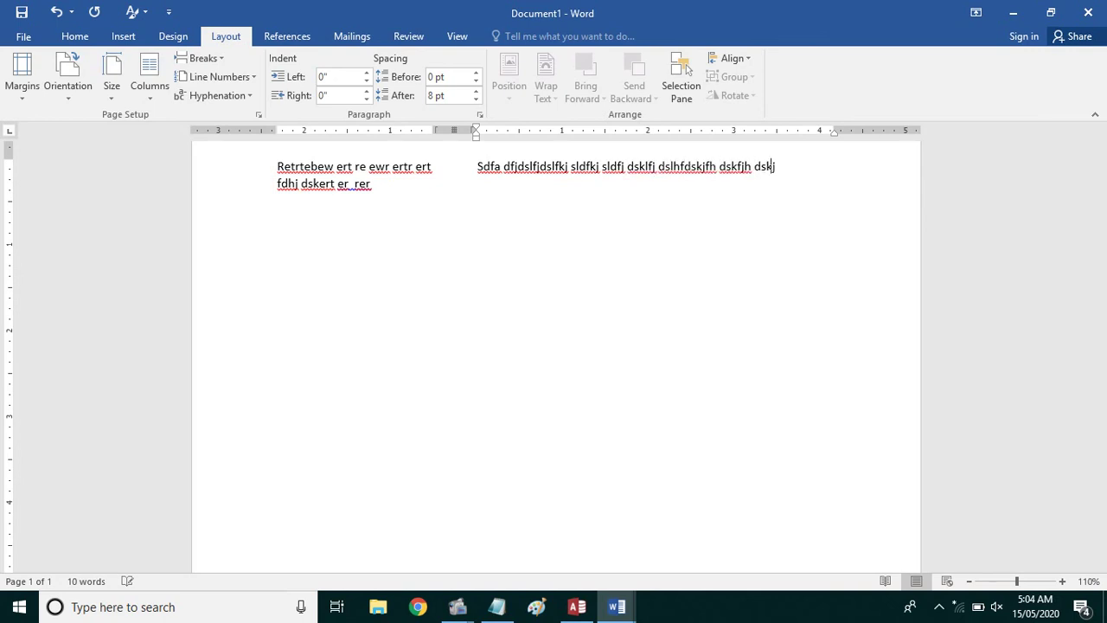
type("fh dskjfh dskjfh dsjkfh dsjkf jkfhsd")
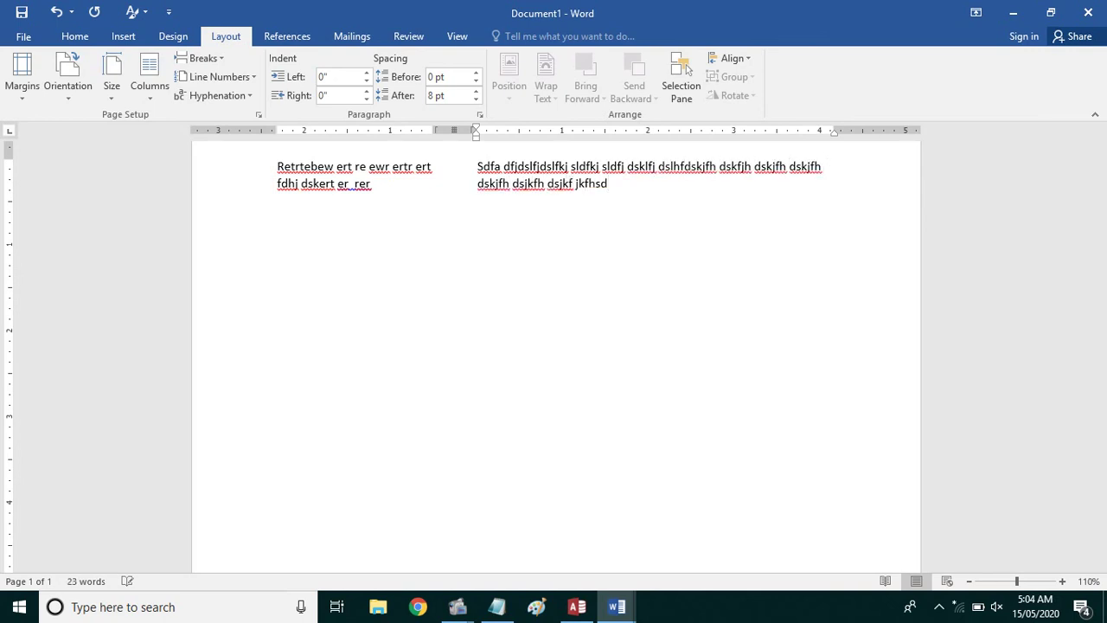
left_click_drag(626, 184, 282, 178)
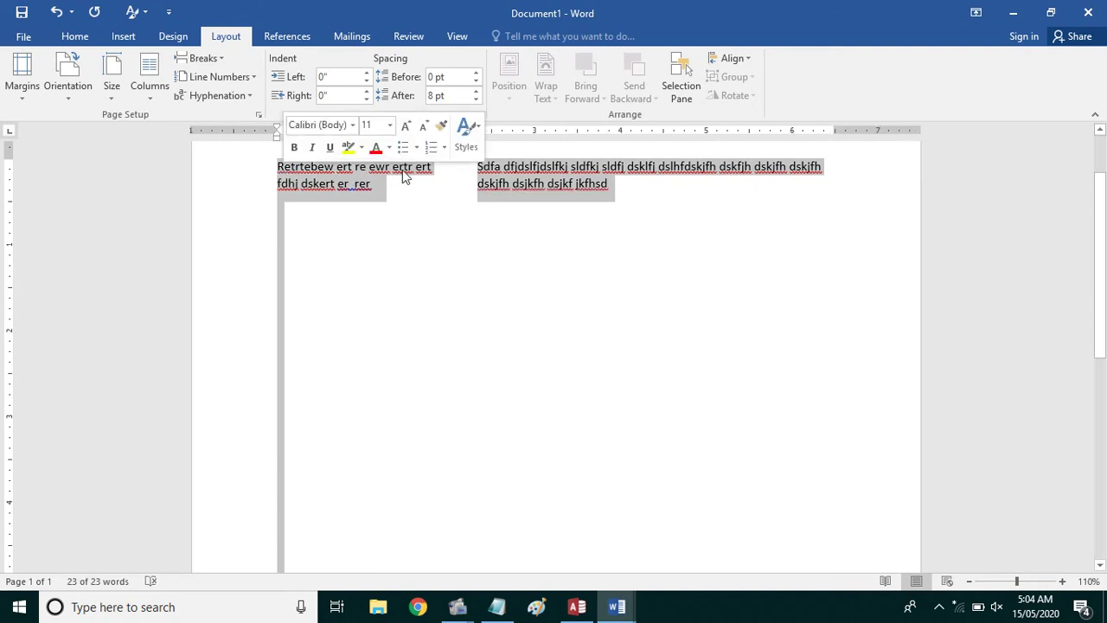
- Delete the test text and preview the One, Two and Three presets in More Columns
key("Delete")
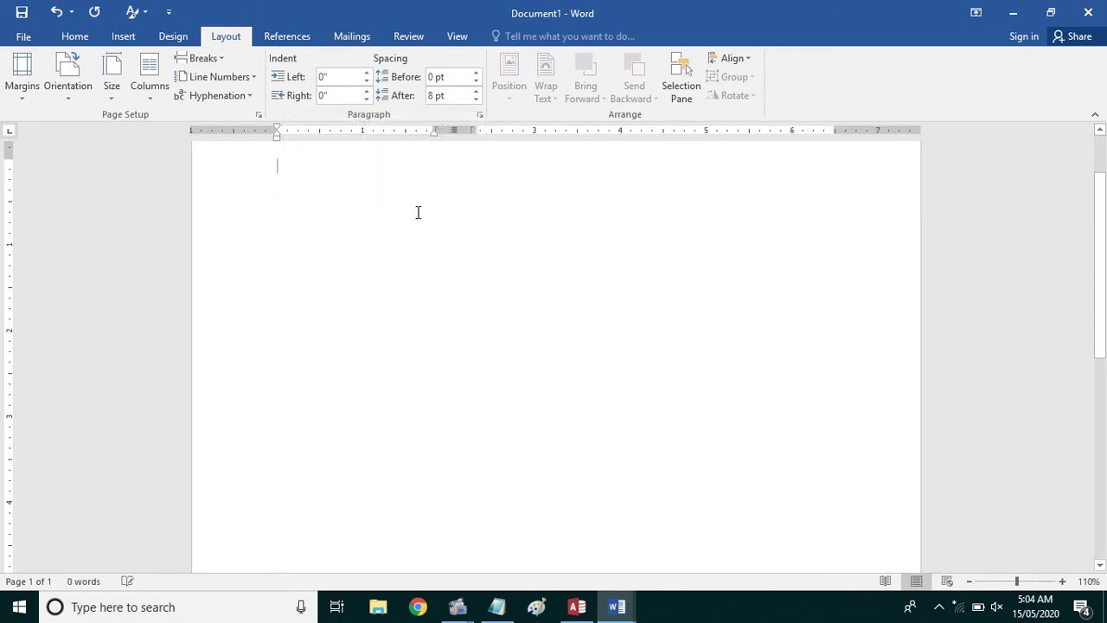
left_click(151, 86)
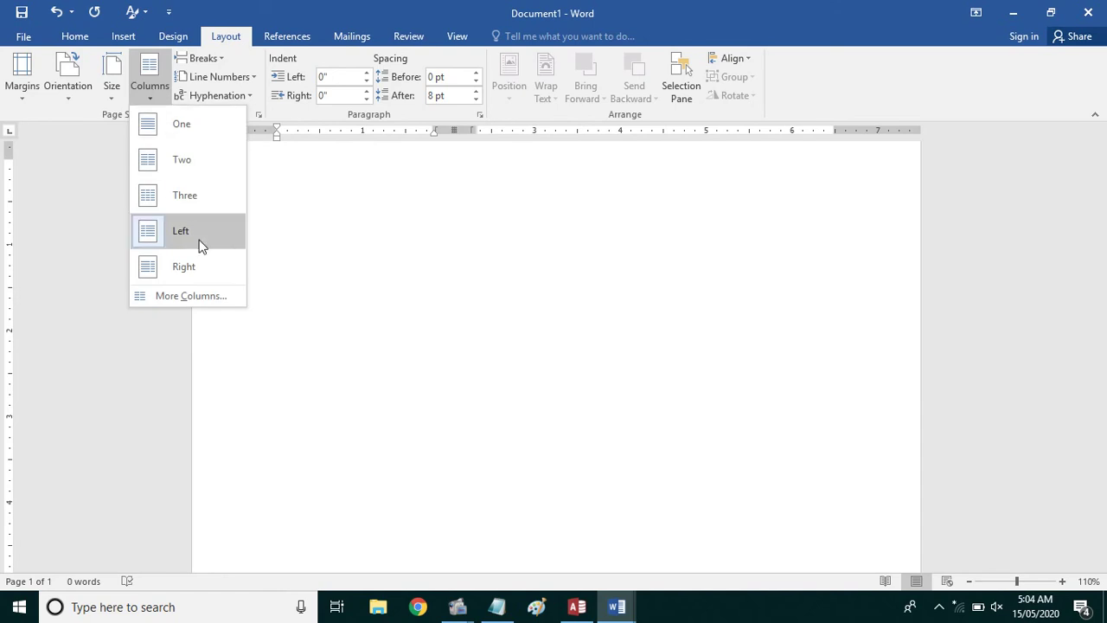
left_click(183, 298)
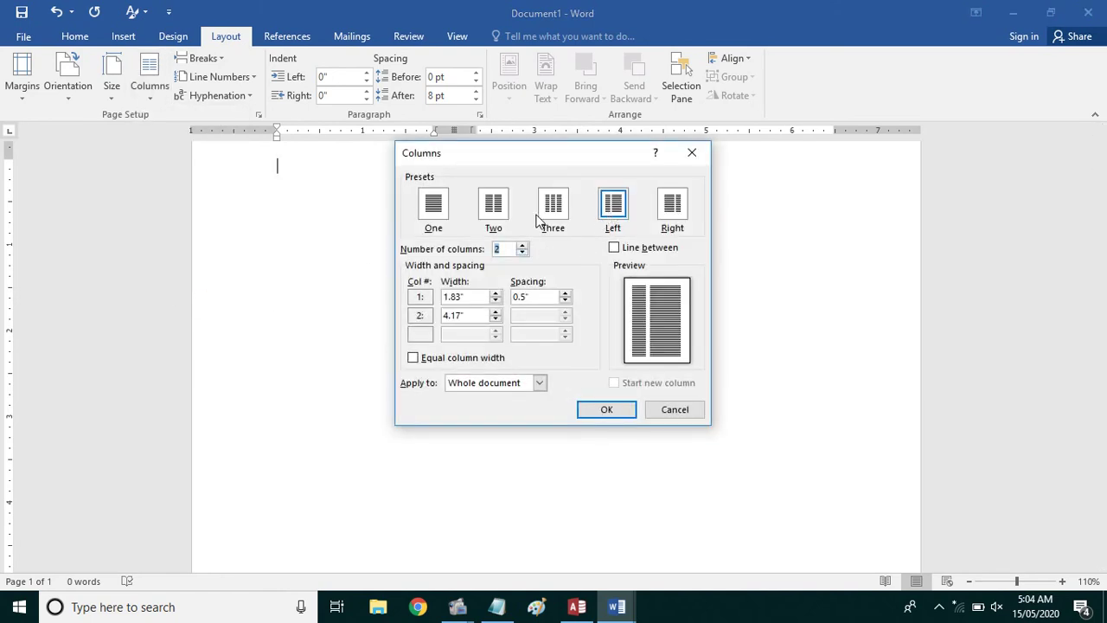
left_click(435, 206)
left_click(496, 213)
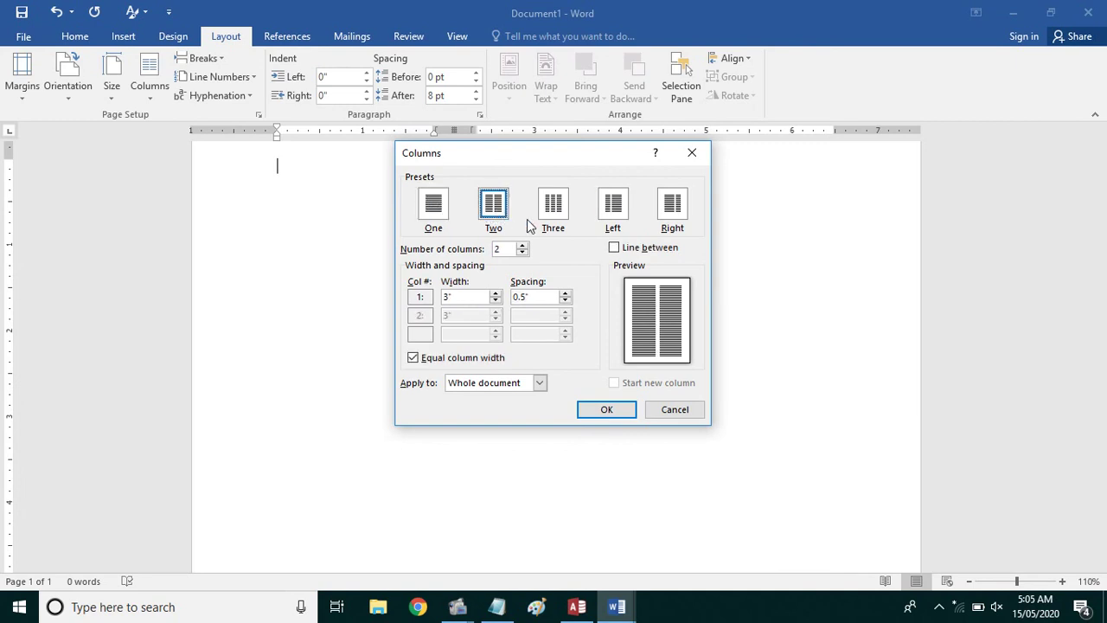
left_click(560, 212)
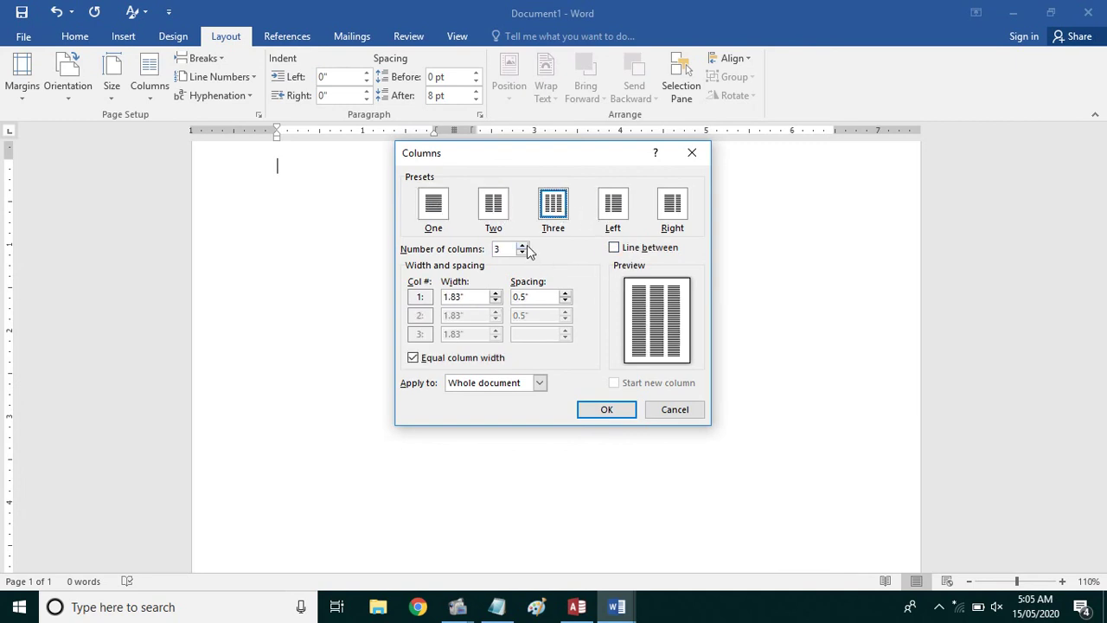
left_click(437, 206)
- Apply two equal 3.15" columns with a line between and 0.2" spacing
left_click(497, 208)
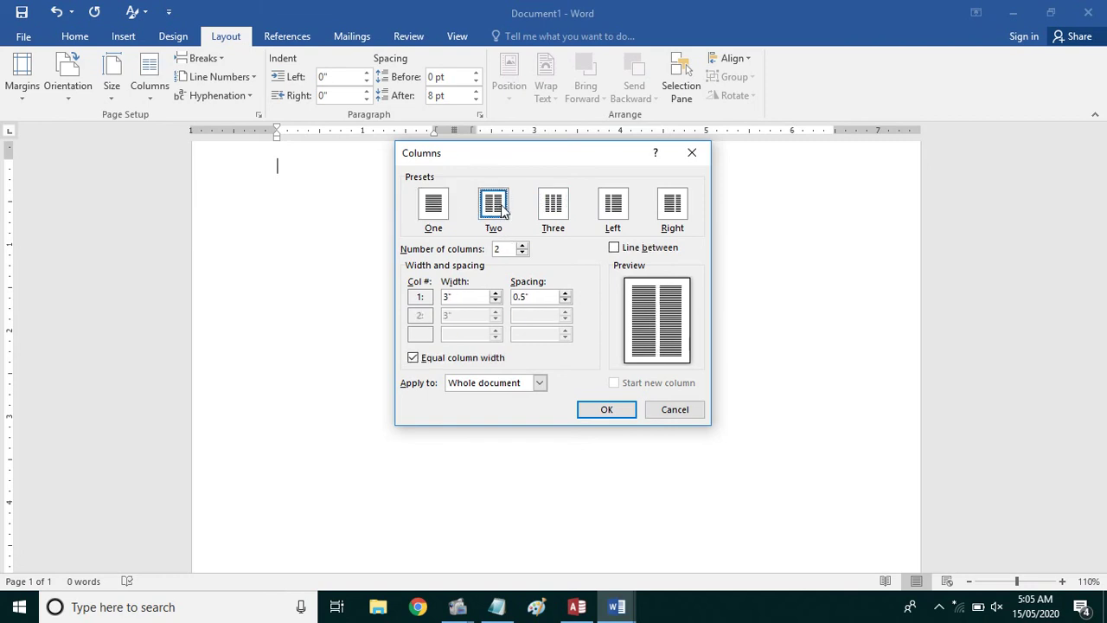
left_click(616, 249)
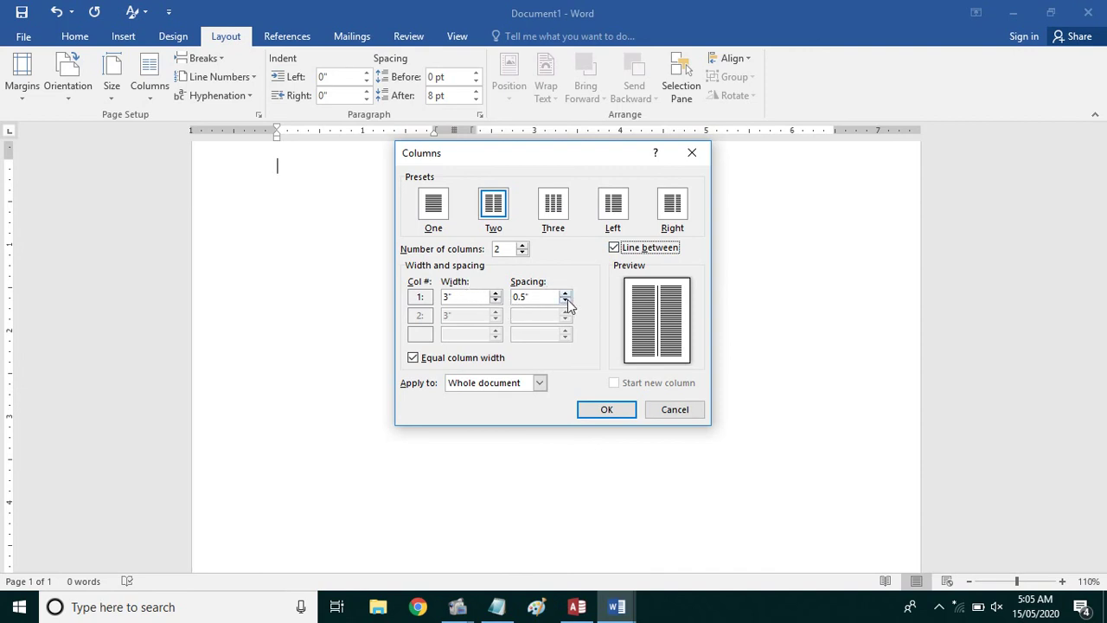
left_click(565, 301)
left_click(565, 301)
left_click(565, 301)
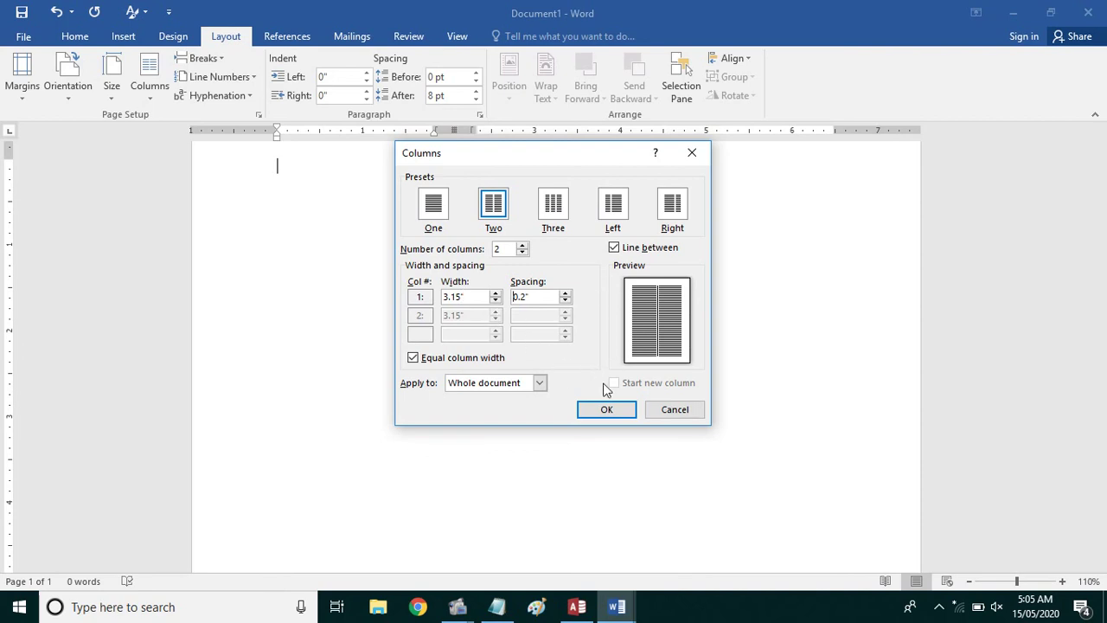
left_click(609, 409)
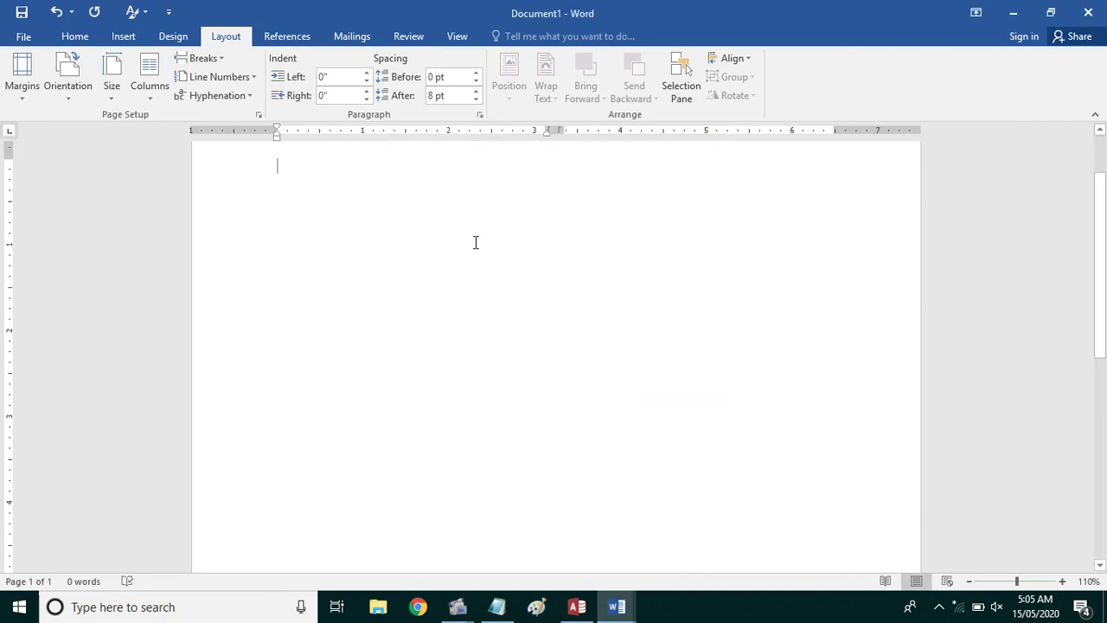
- Paste the sample paragraphs twice so they fill both columns
key("ctrl+v")
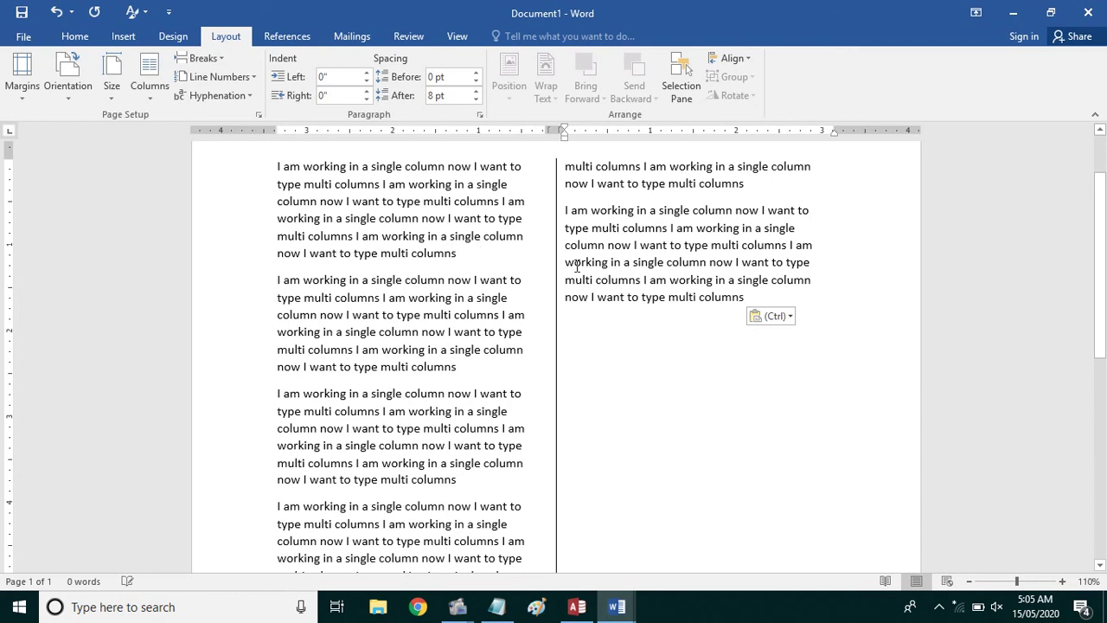
key("ctrl+v")
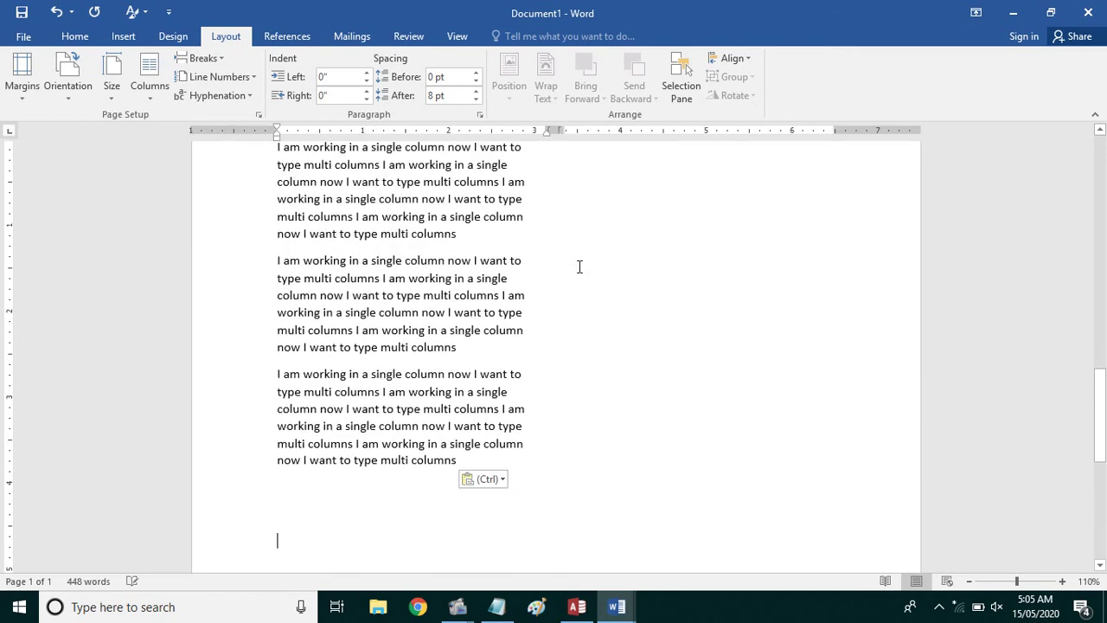
scroll(579, 266, "up", 10)
scroll(580, 270, "up", 5)
scroll(580, 273, "up", 2)
scroll(579, 275, "up", 2)
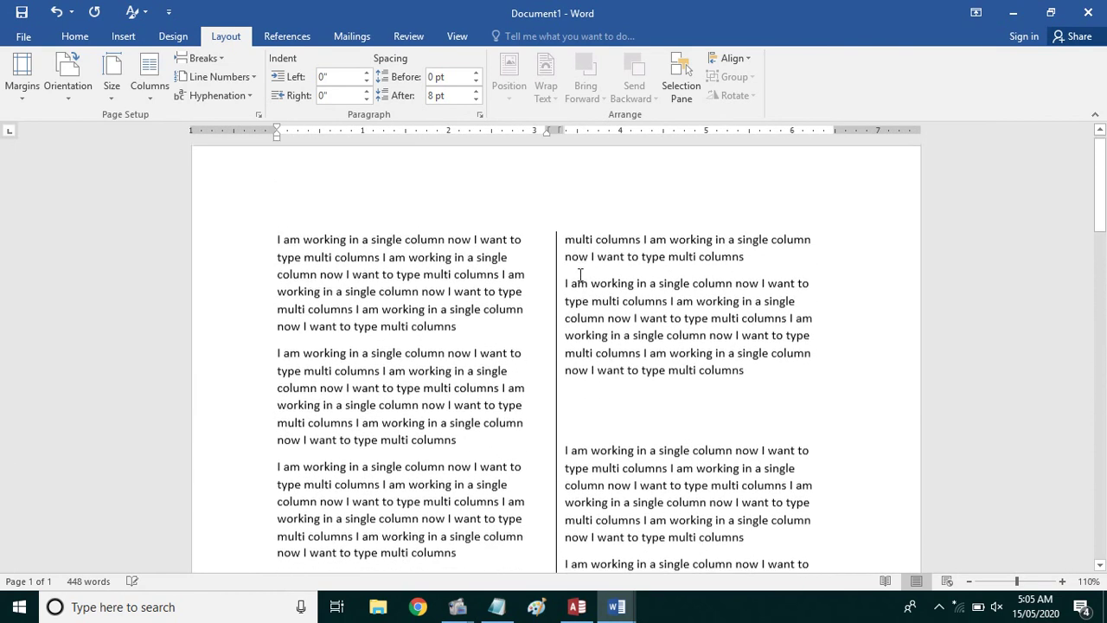
- Remove the blank gap between the right-column paragraphs and retype the lost 'I'
left_click(591, 403)
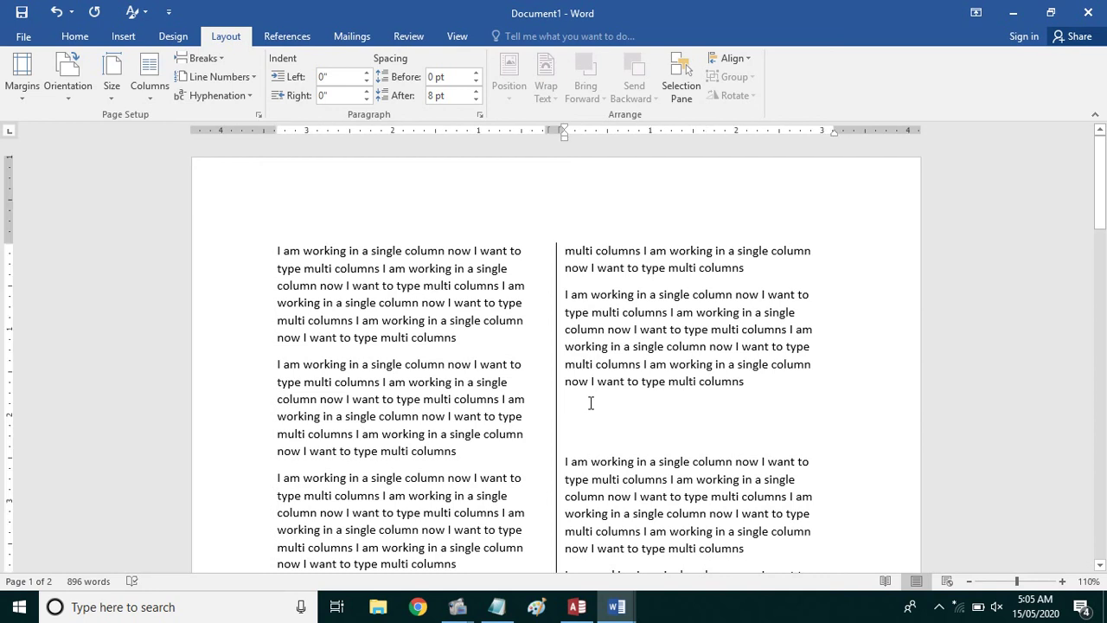
key("Delete")
key("Delete")
key("Delete")
key("Delete")
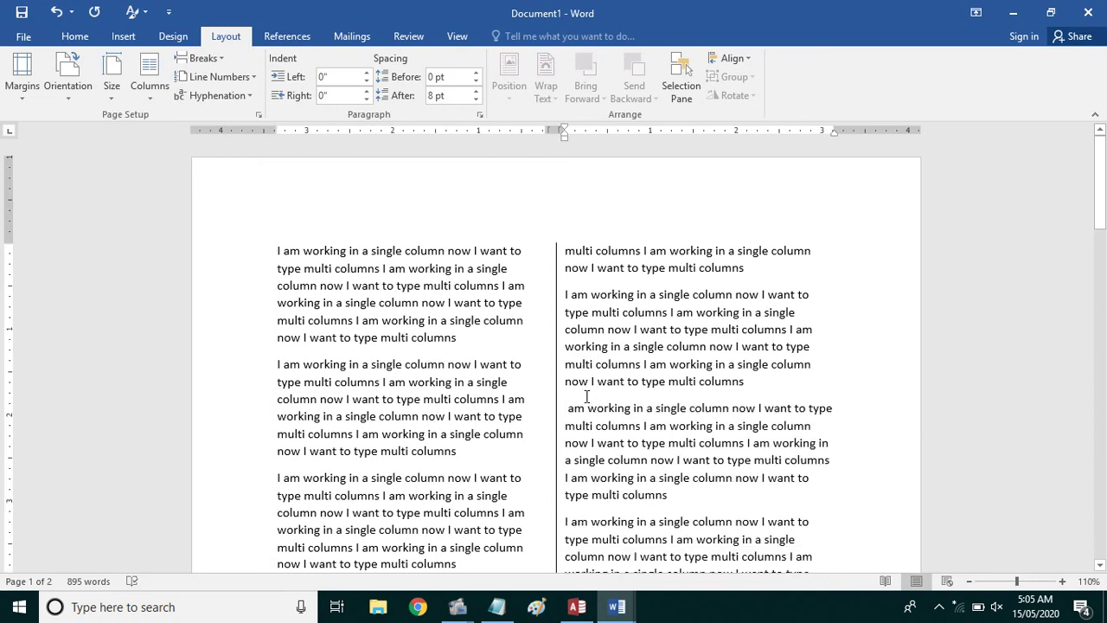
type("I")
scroll(615, 302, "down", 2)
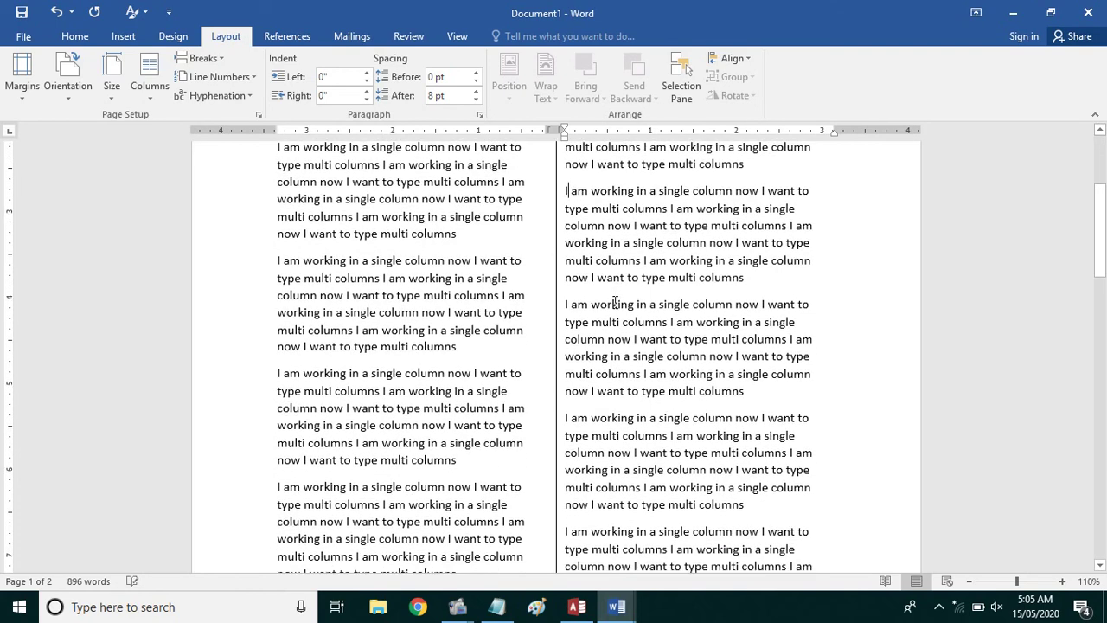
scroll(615, 302, "down", 3)
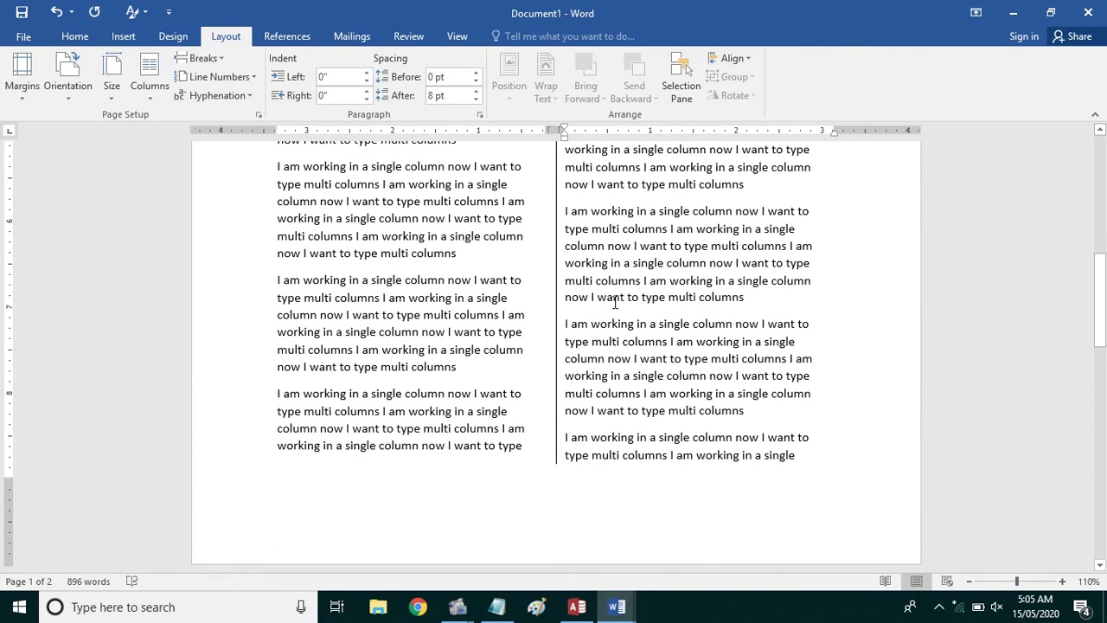
- Select the whole document, justify it with Ctrl+J, and review both pages
key("ctrl+a")
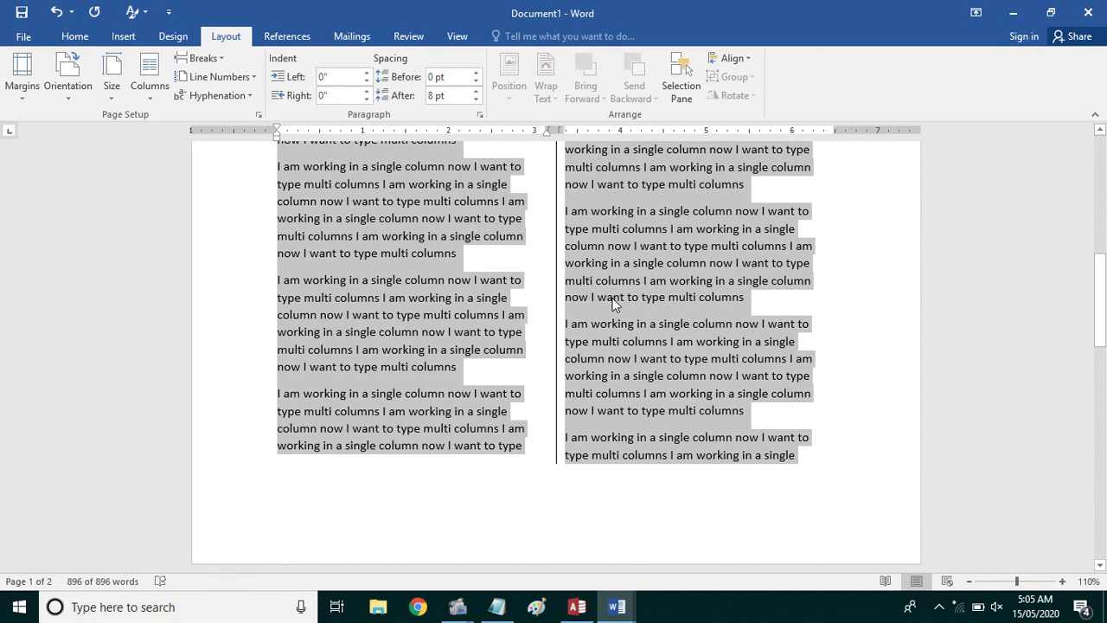
key("ctrl+j")
scroll(615, 302, "up", 3)
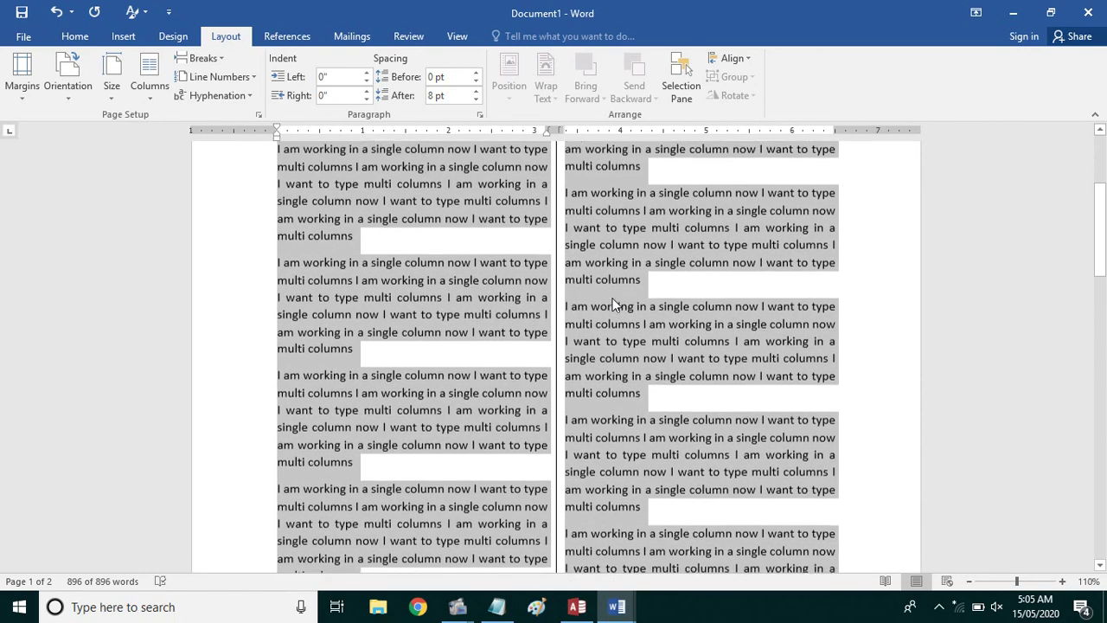
left_click(612, 269)
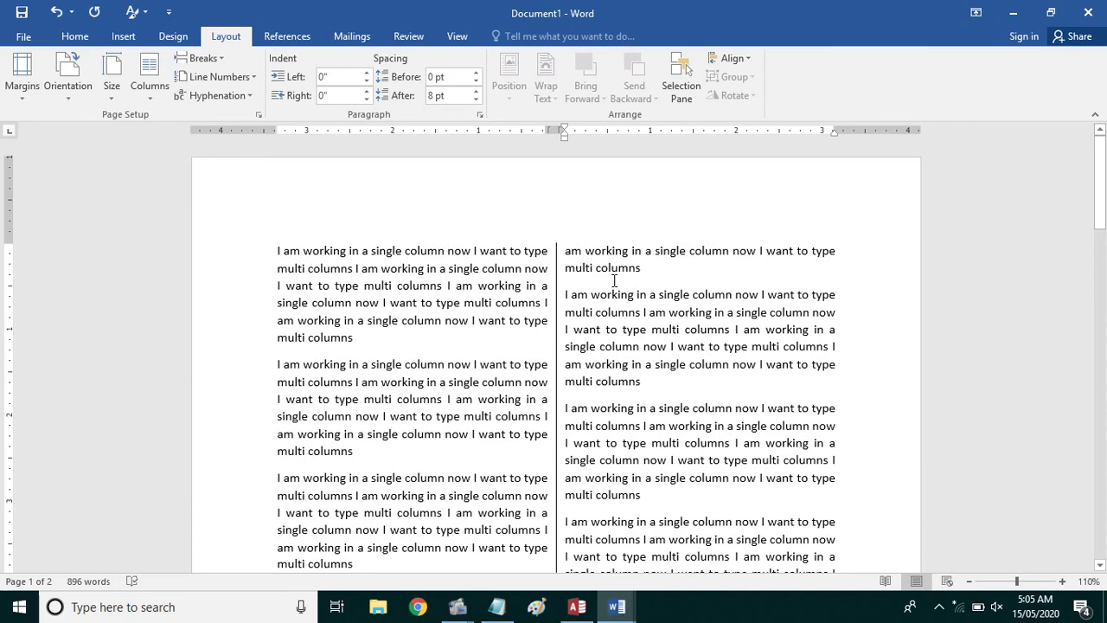
scroll(615, 281, "down", 3)
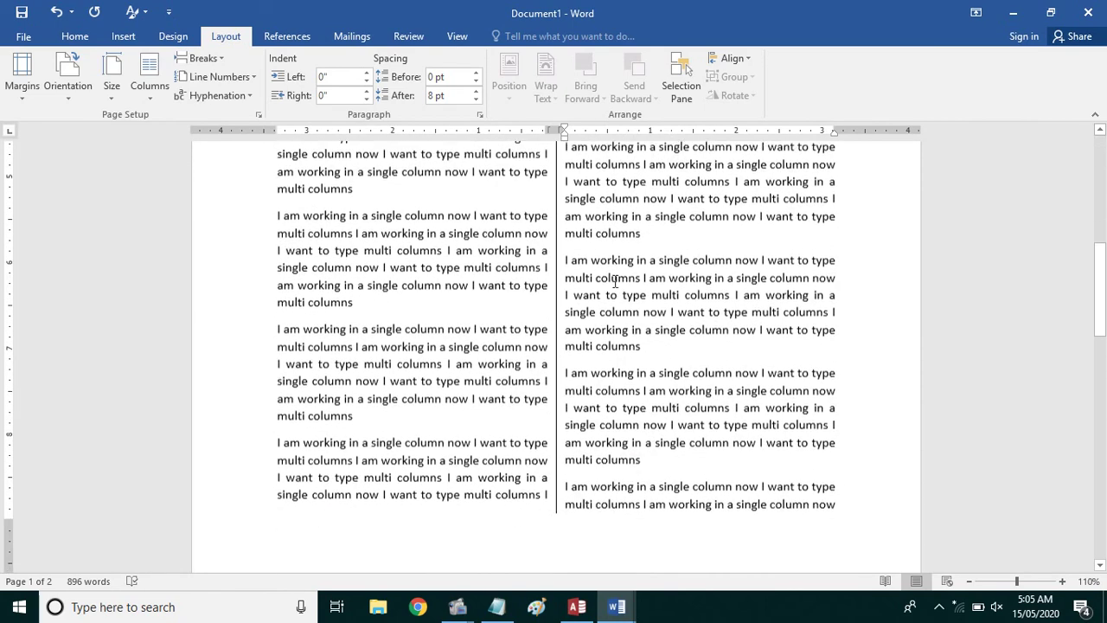
scroll(615, 281, "down", 4)
scroll(615, 281, "down", 3)
scroll(615, 281, "down", 4)
scroll(615, 281, "up", 1)
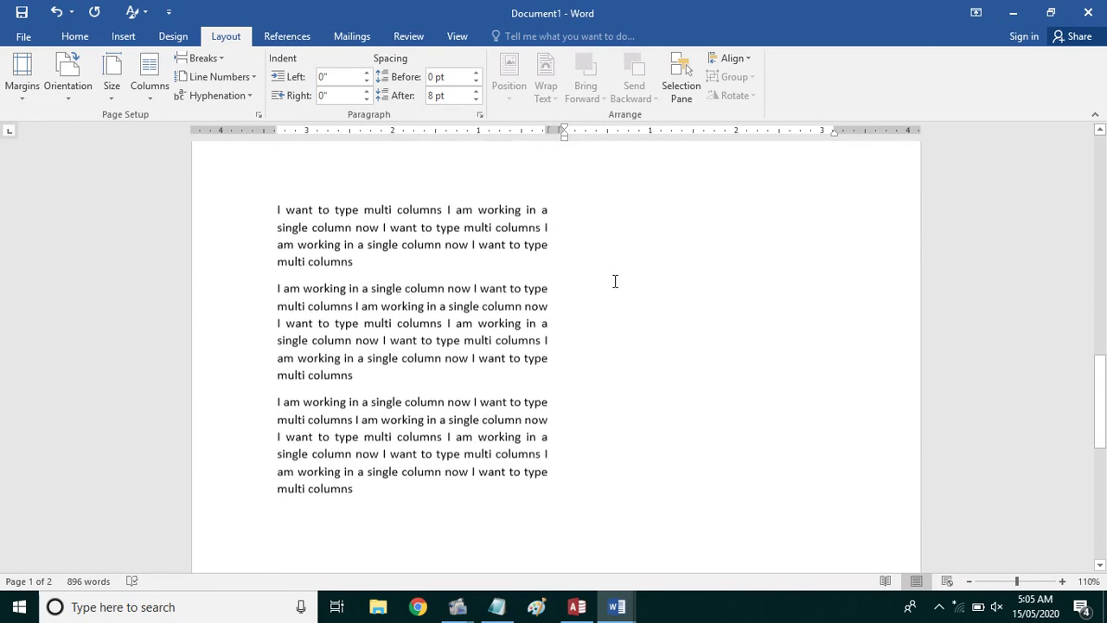
scroll(615, 281, "up", 5)
scroll(615, 281, "up", 8)
scroll(615, 281, "up", 8)
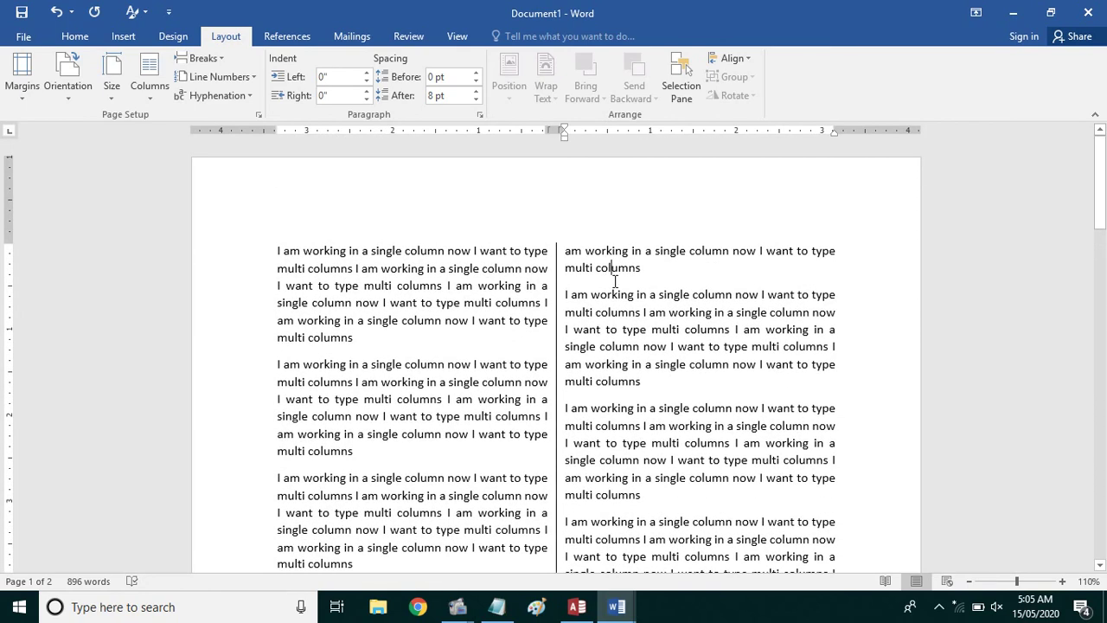
- In More Columns, experiment with unequal widths and the three-column preset
left_click(148, 93)
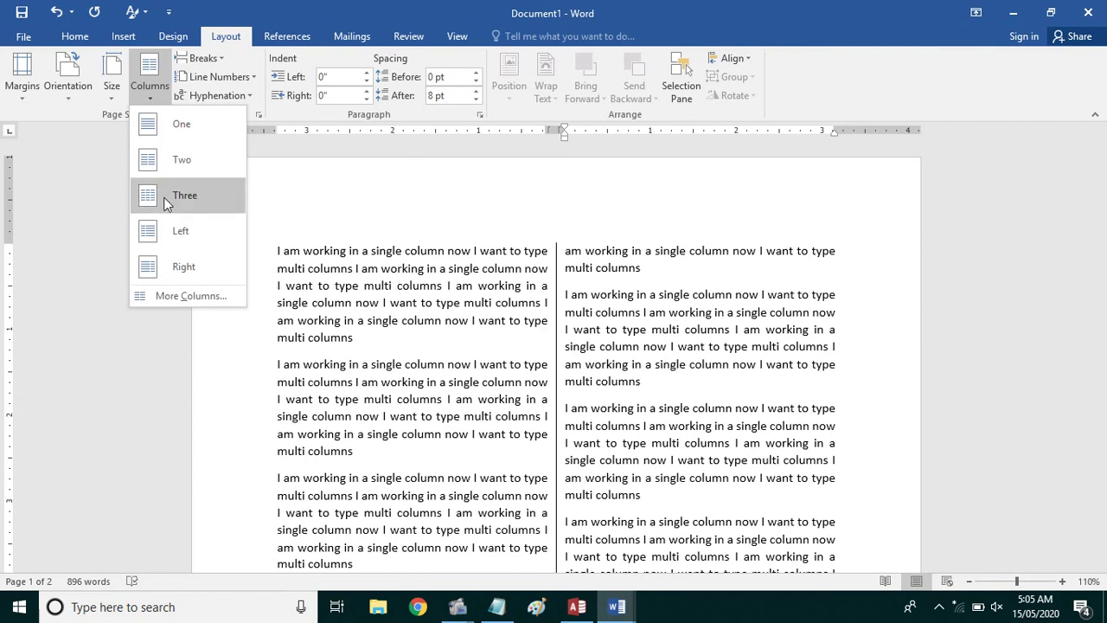
left_click(180, 299)
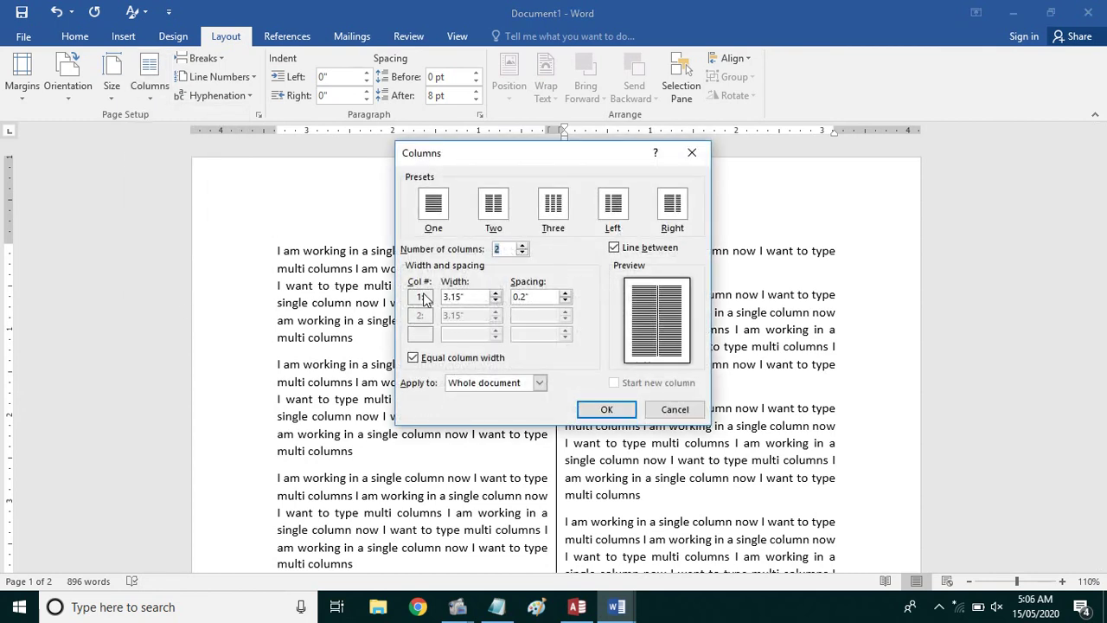
left_click(413, 358)
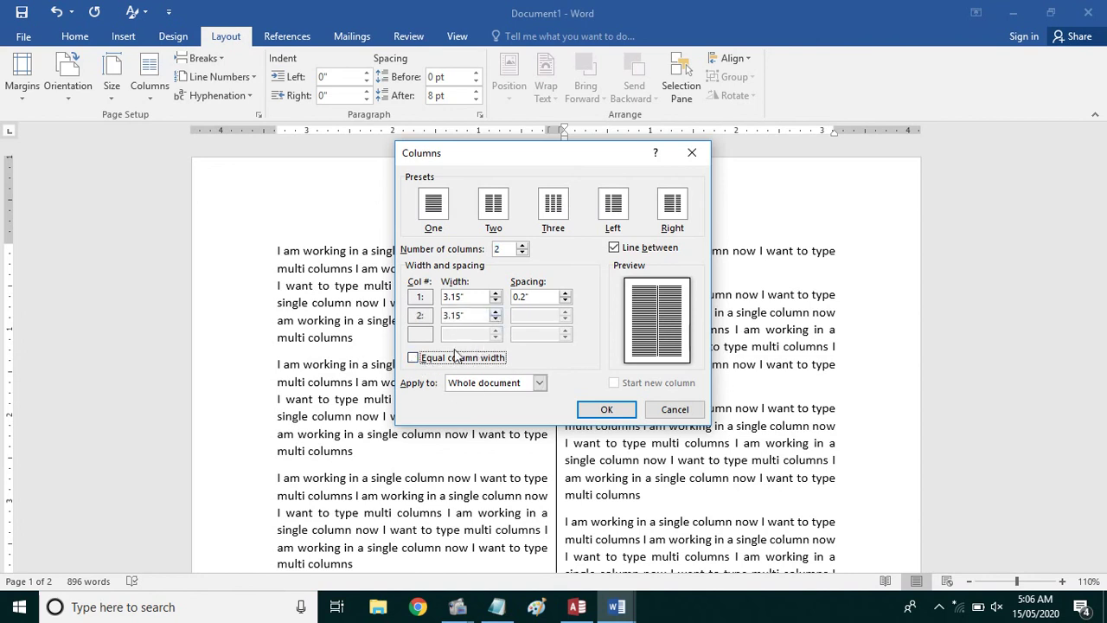
left_click(553, 204)
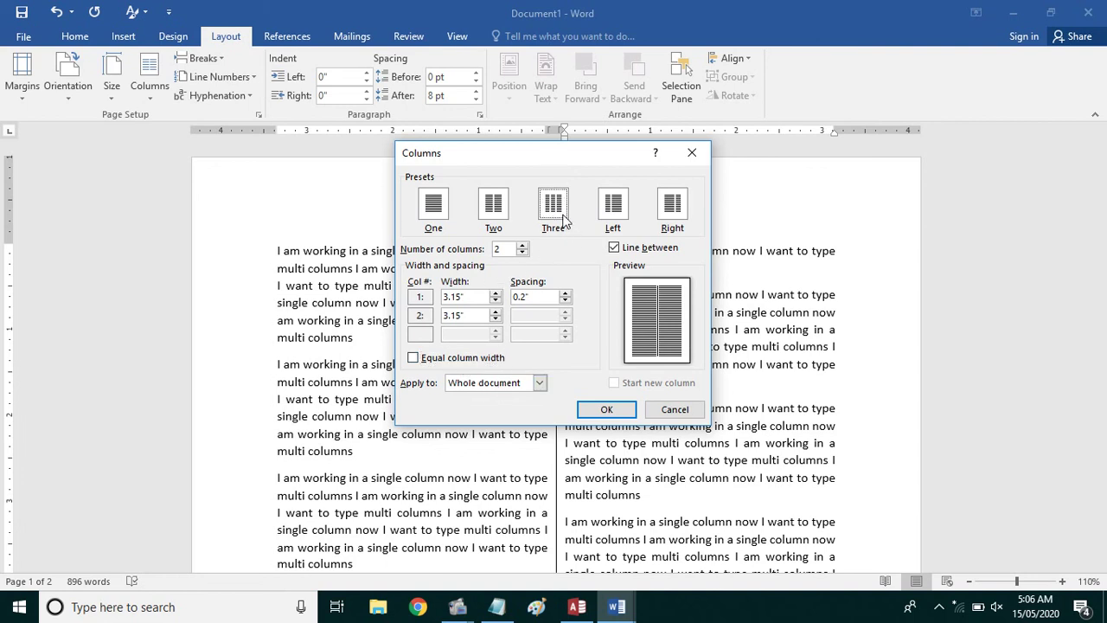
left_click(414, 358)
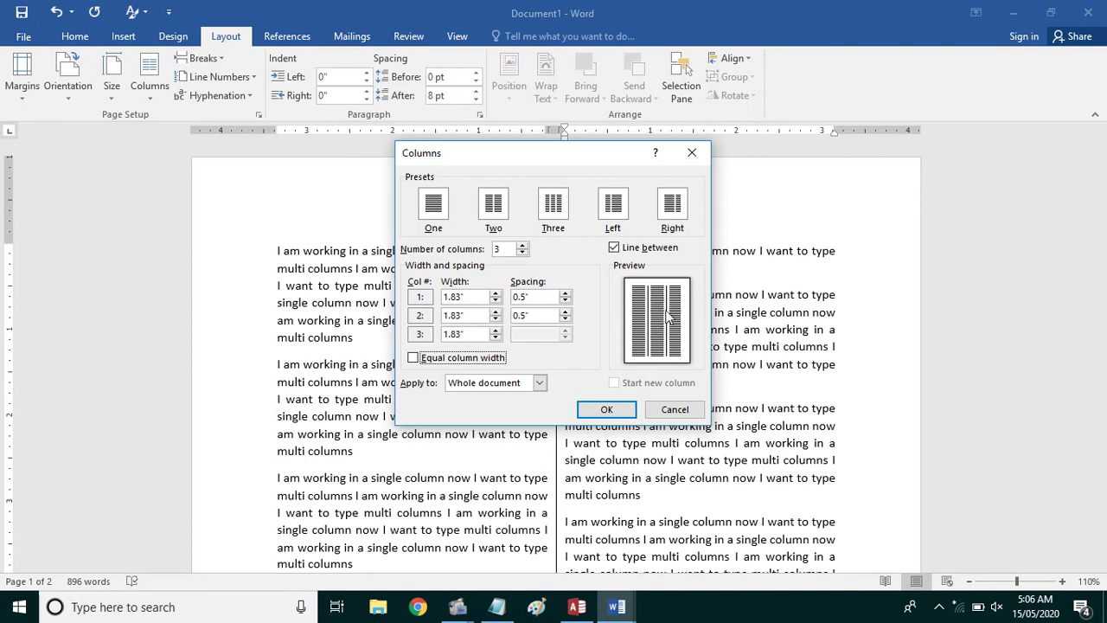
left_click(412, 358)
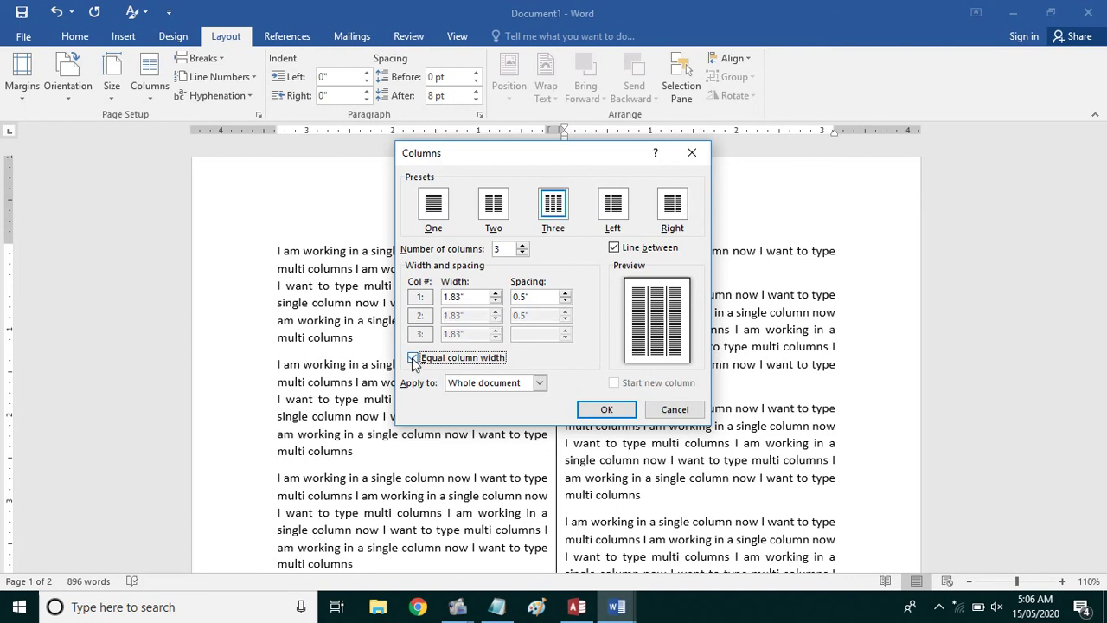
left_click(496, 201)
left_click(546, 205)
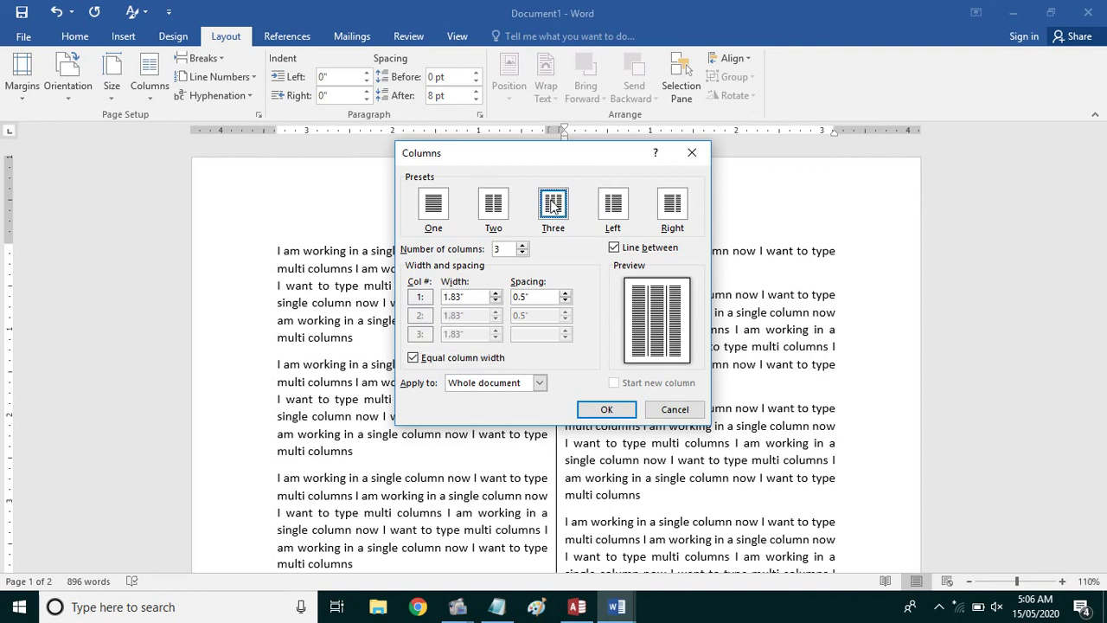
- Settle on two equal 3.15" columns and lower the spacing to 0.2"
left_click(495, 212)
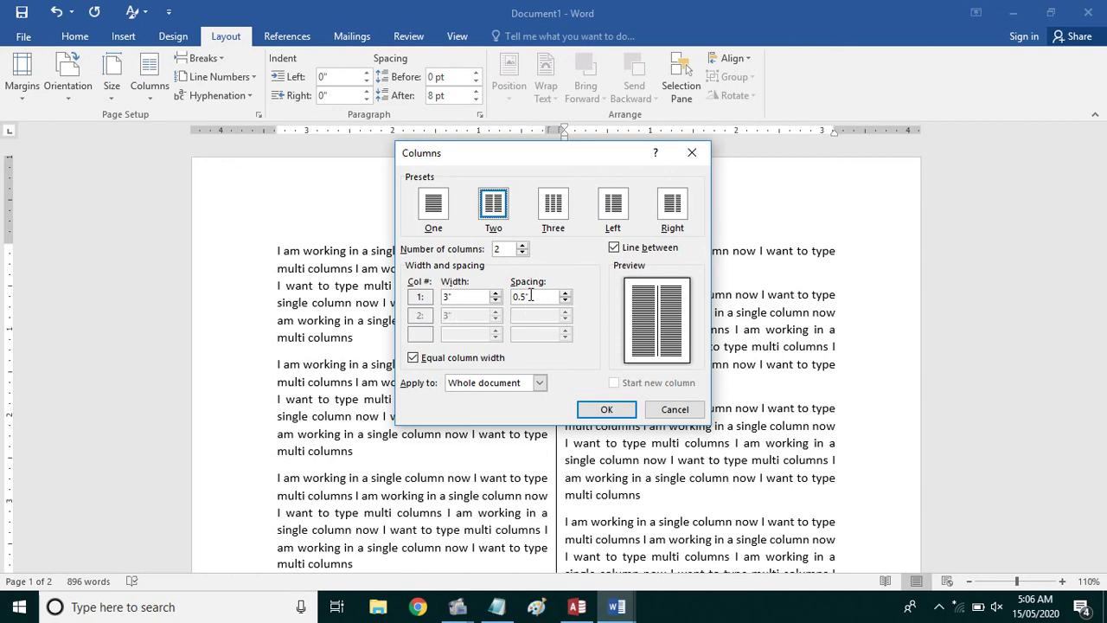
left_click(565, 300)
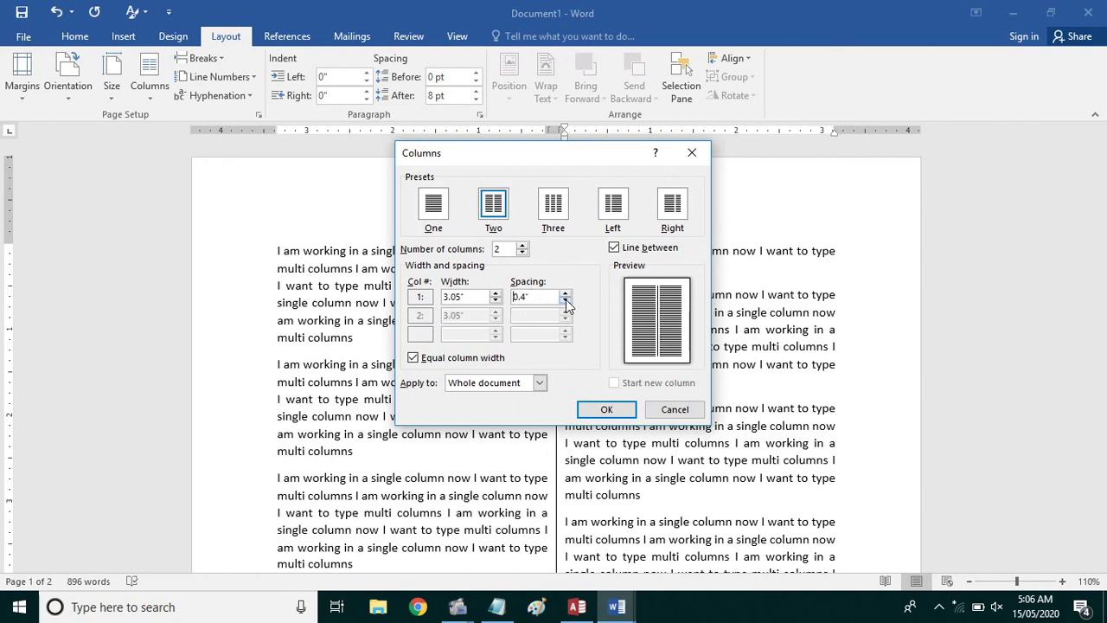
left_click(565, 300)
left_click(565, 300)
- Apply the two equal columns with a dividing line to the whole document and confirm
left_click(539, 383)
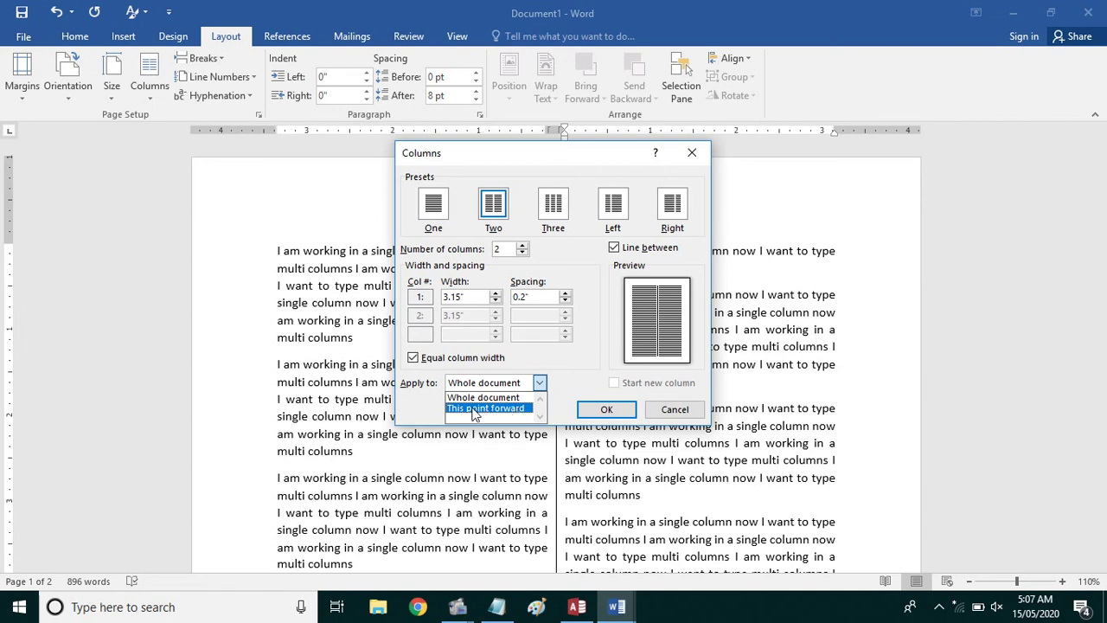
left_click(478, 409)
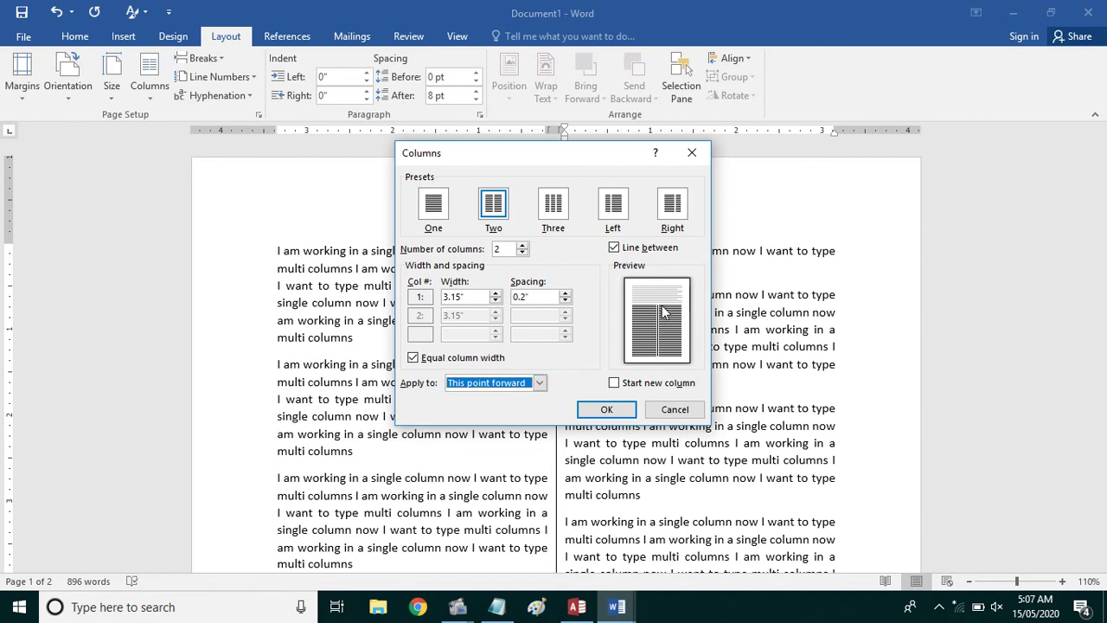
left_click(539, 382)
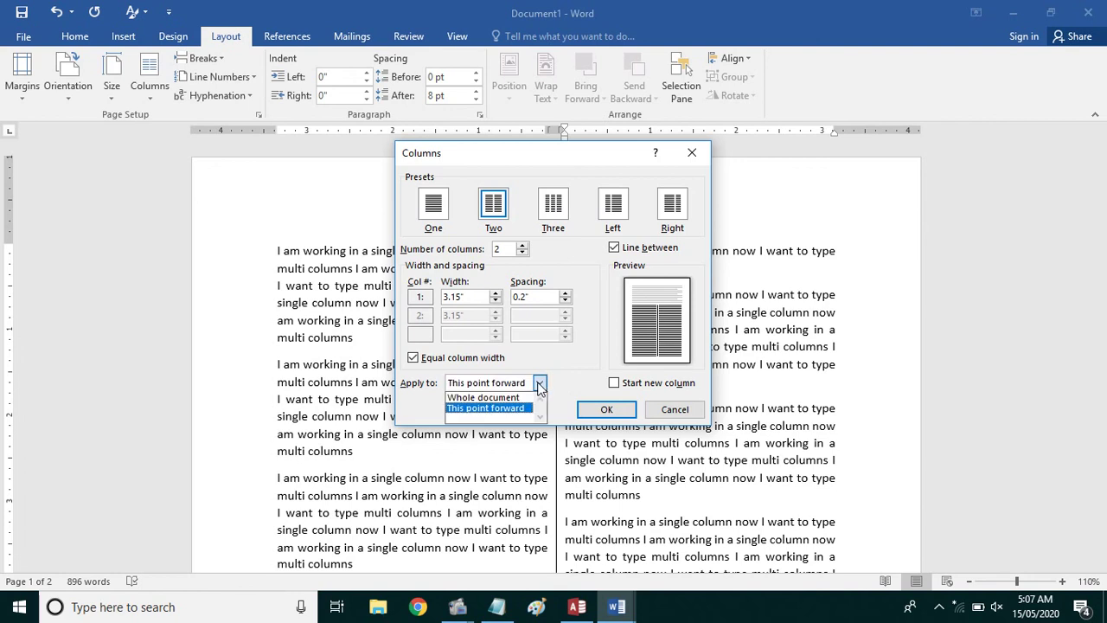
left_click(514, 397)
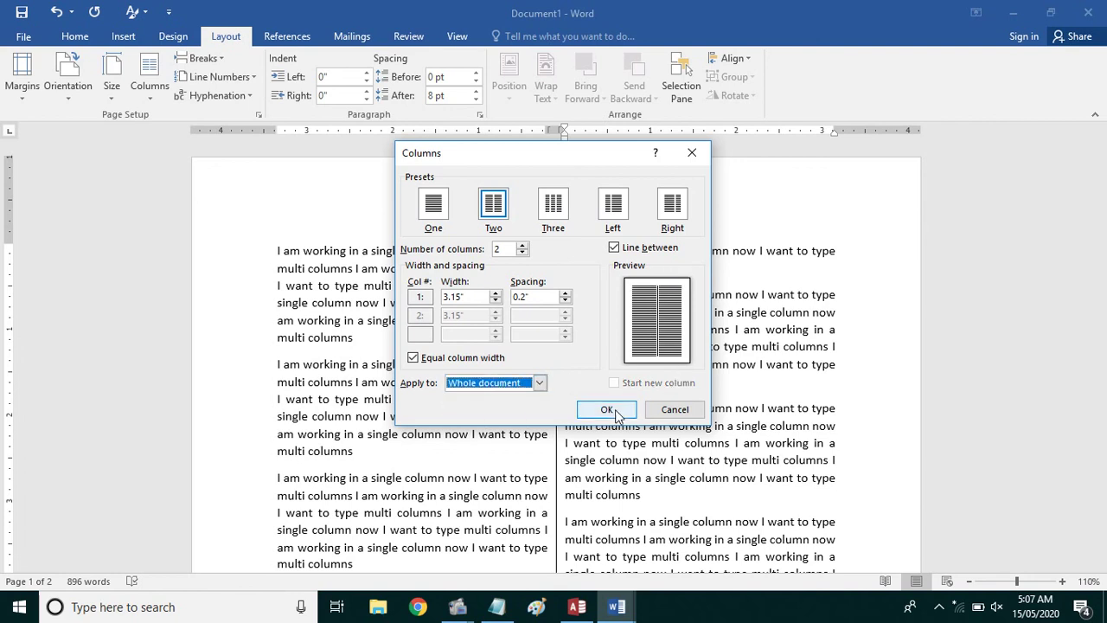
left_click(609, 410)
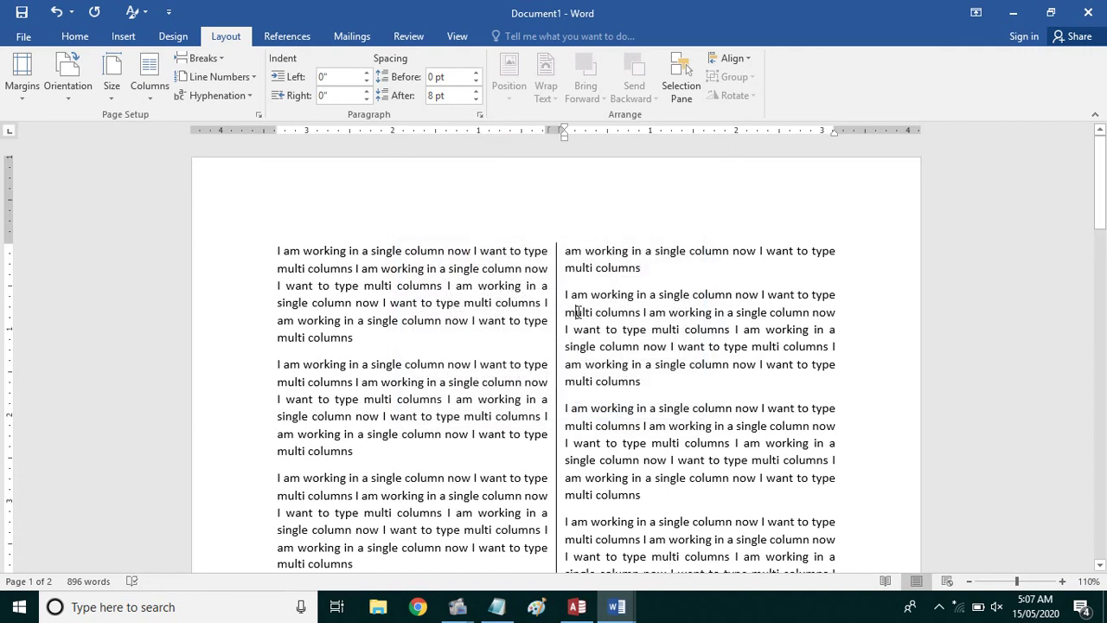
left_click(576, 312)
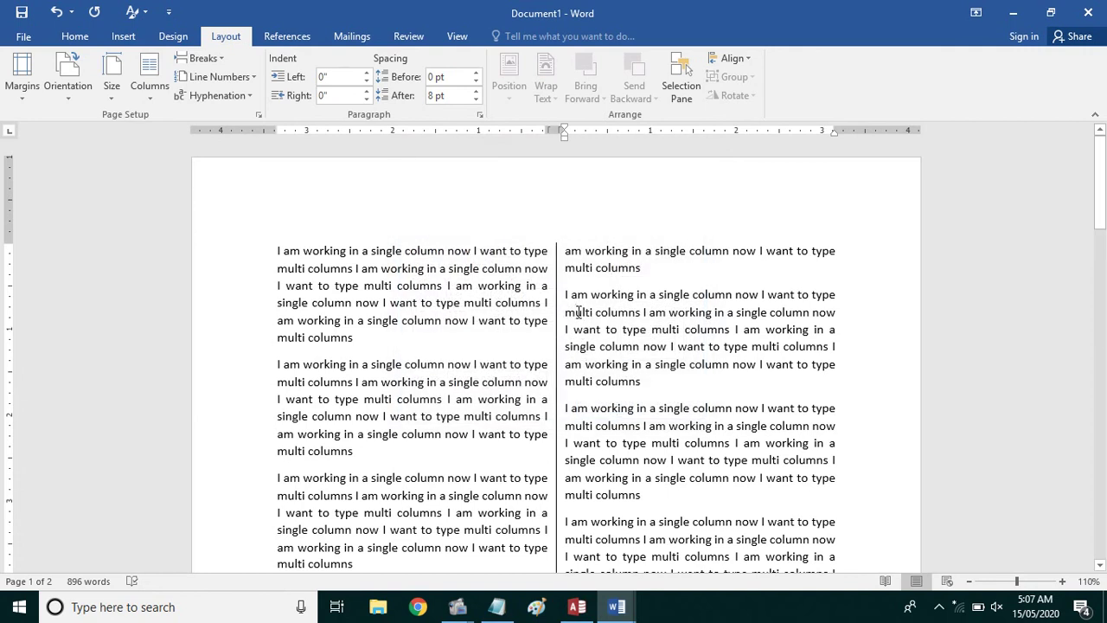